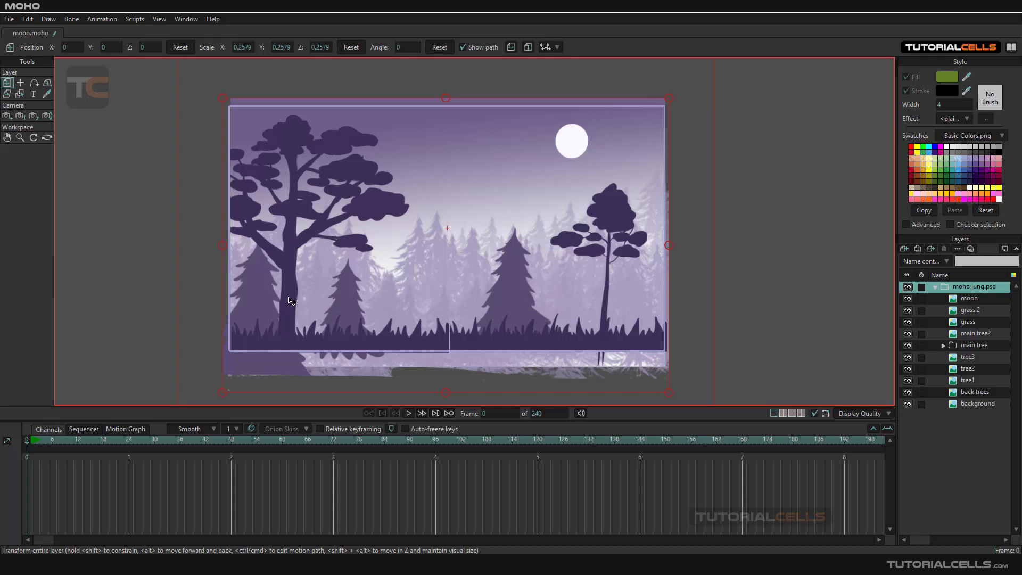
Move all layers from moon to background out of the moho jung.psd group and delete the emptied group.
scroll(290, 301, "up", 1)
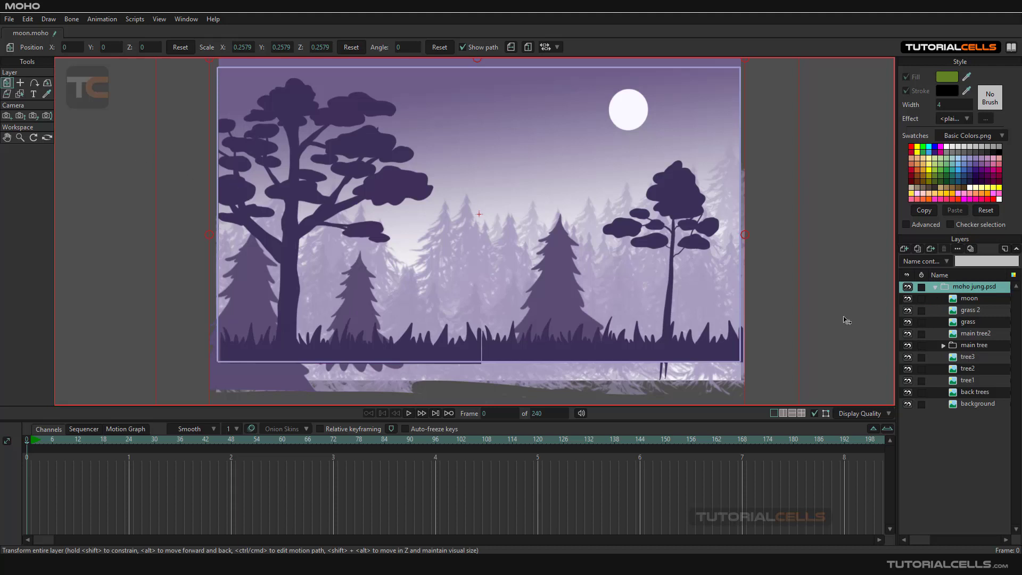
left_click(935, 288)
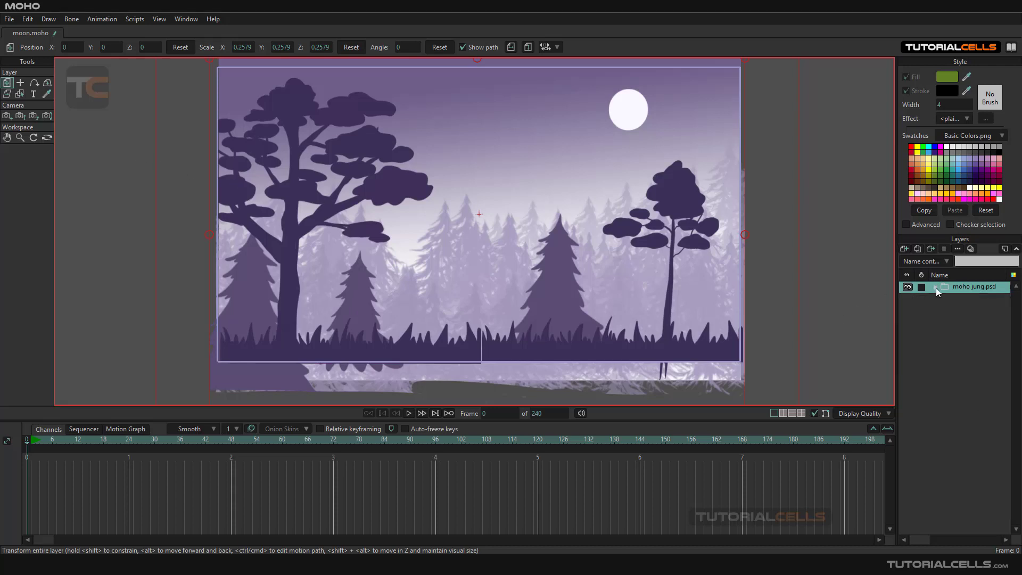
left_click(936, 288)
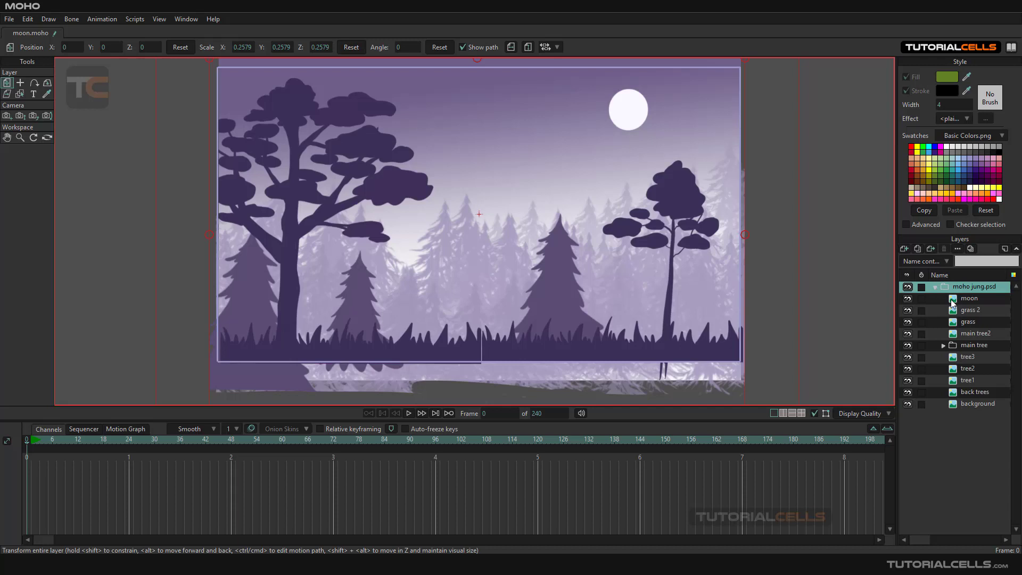
left_click(952, 302)
left_click(961, 406, "shift")
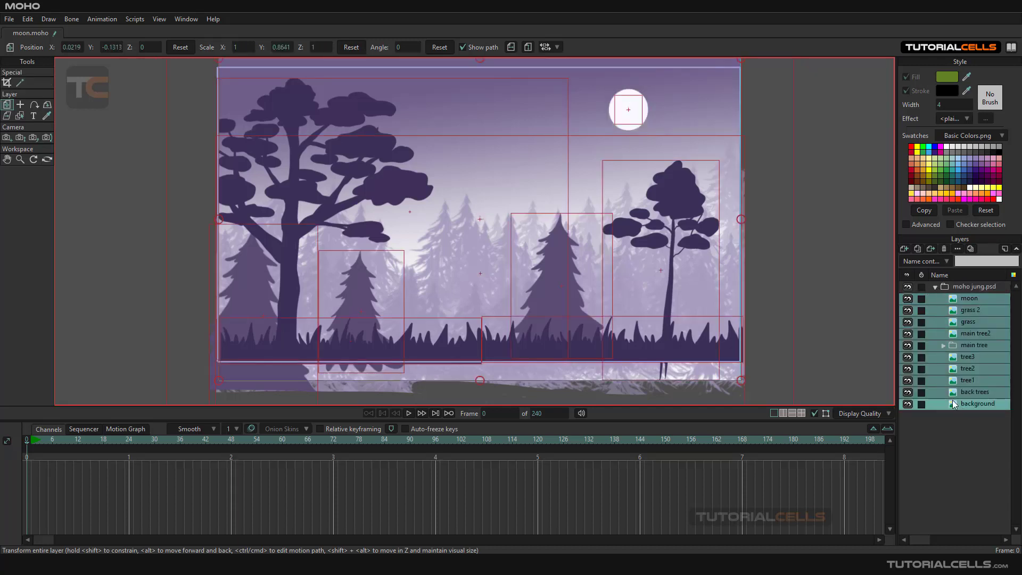
left_click_drag(953, 407, 951, 428)
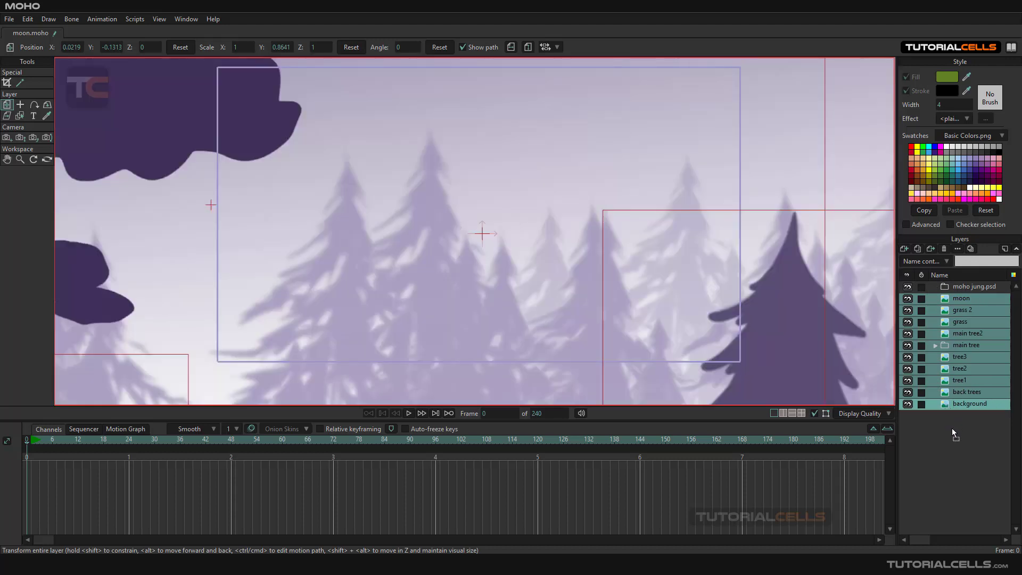
left_click(958, 289)
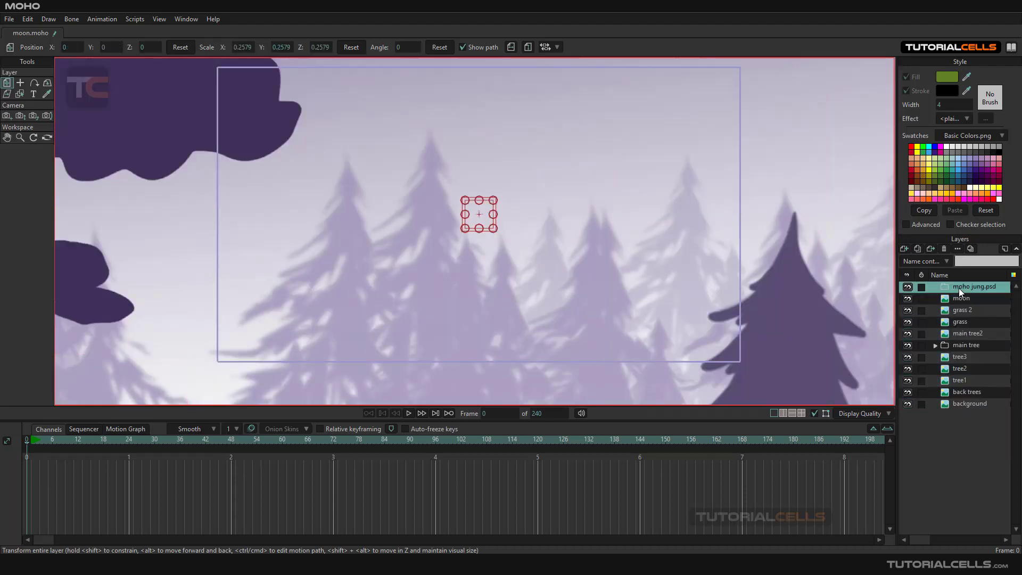
left_click(943, 248)
Scale all layers down together so the background fits the camera frame, at about 0.28 horizontal scale.
scroll(570, 244, "down", 4)
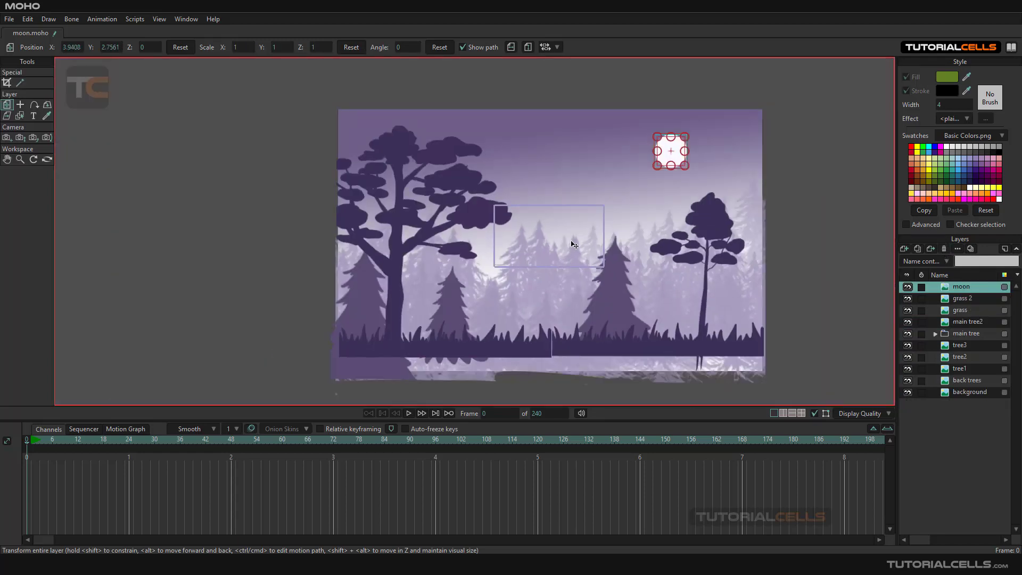
left_click_drag(575, 245, 539, 246)
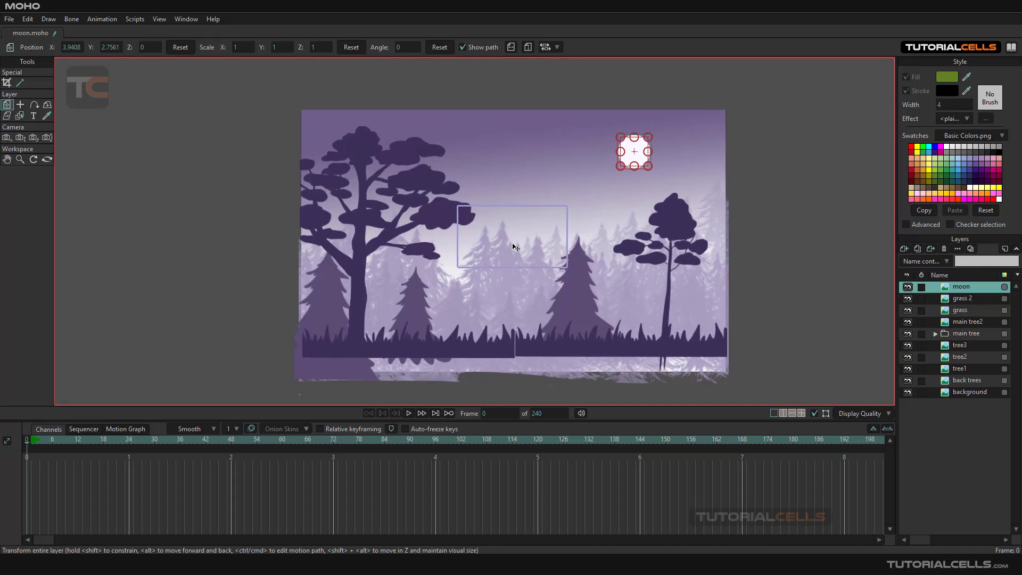
left_click(956, 394, "shift")
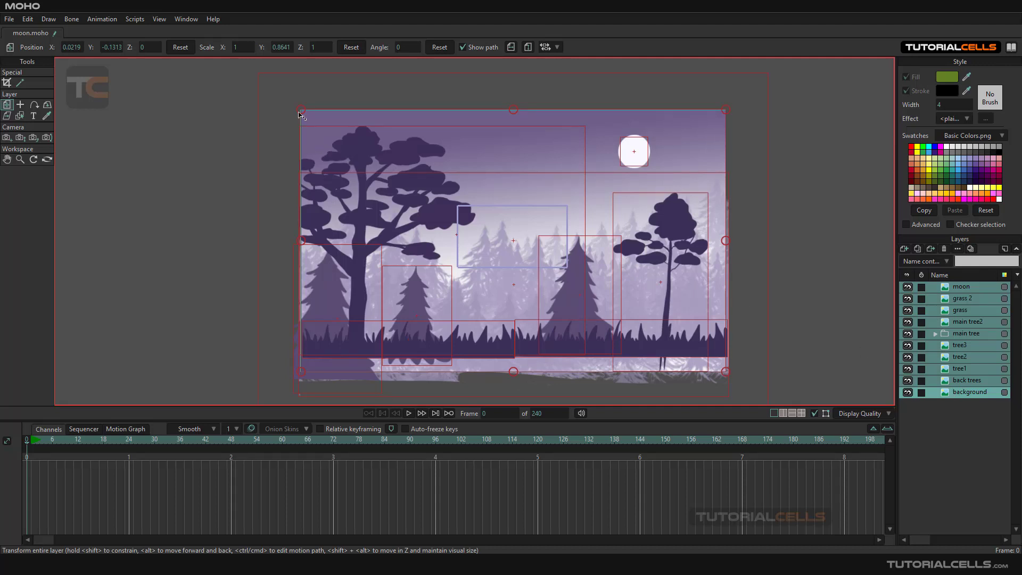
left_click_drag(300, 111, 584, 164)
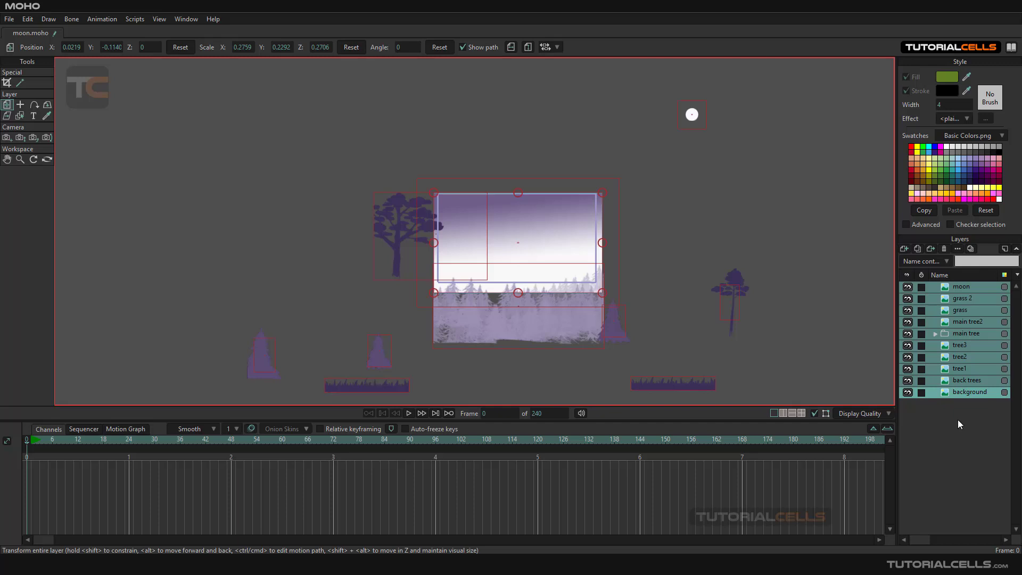
Move the moon layer into the upper-right sky of the frame, at about X 1.37, Y 0.58.
left_click(963, 389)
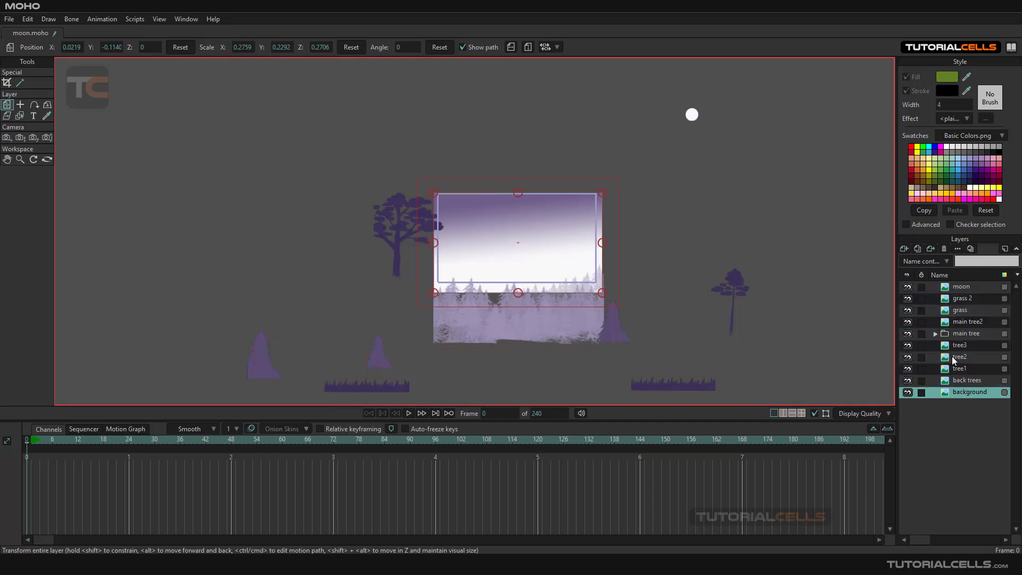
left_click(962, 288)
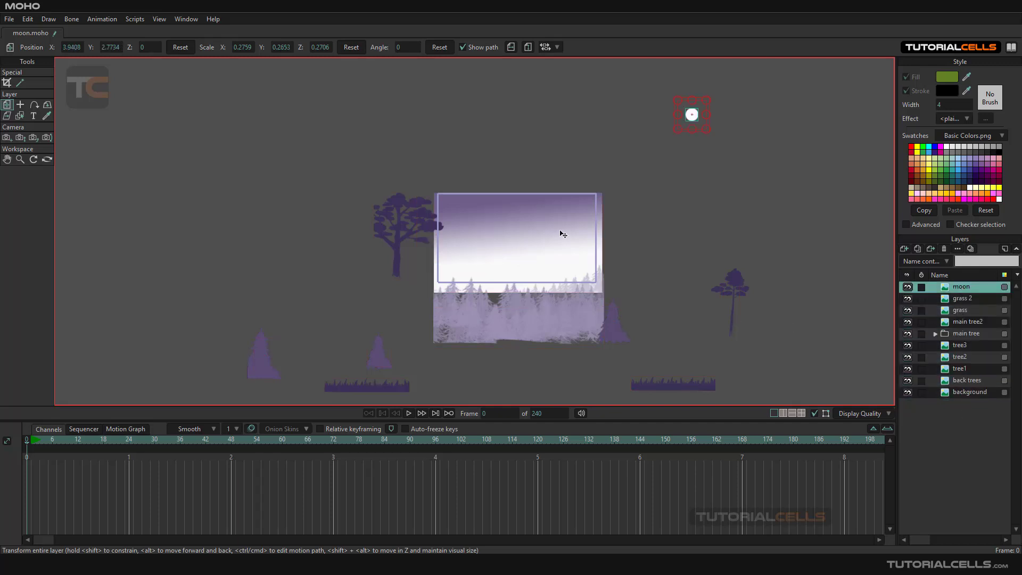
left_click(693, 119)
left_click_drag(693, 119, 580, 217)
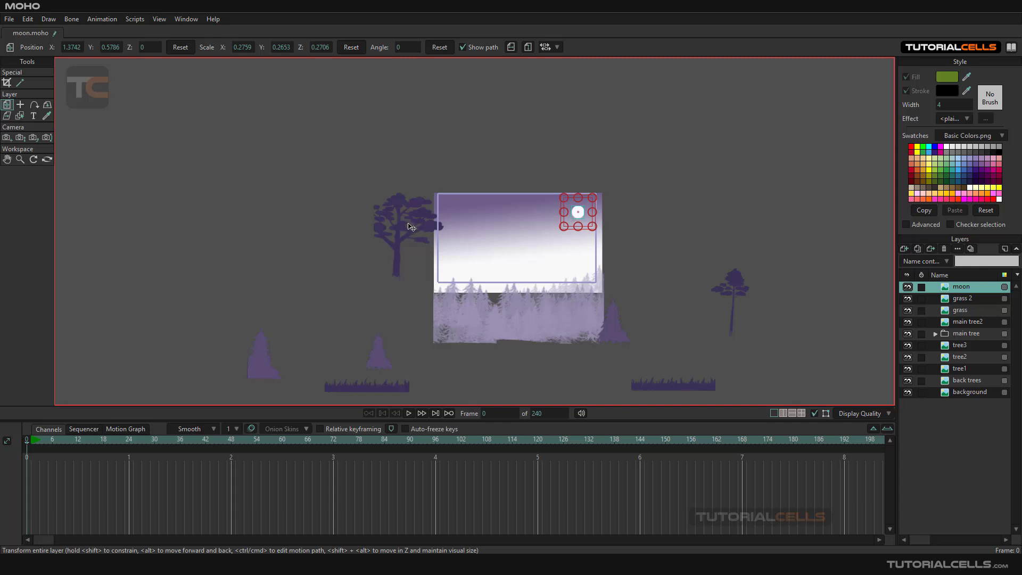
Place the whole main tree group at the frame's left, about X -0.48, Y -0.06, and main tree2 at its right, about X 1.22, Y -0.32.
left_click(403, 208, "ctrl+alt")
left_click(935, 335)
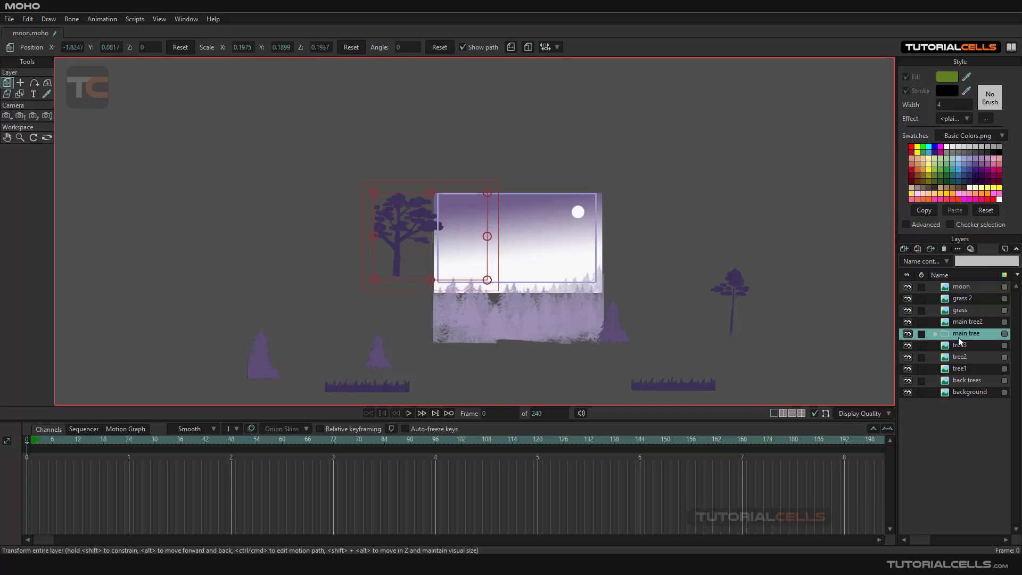
left_click_drag(418, 235, 473, 241)
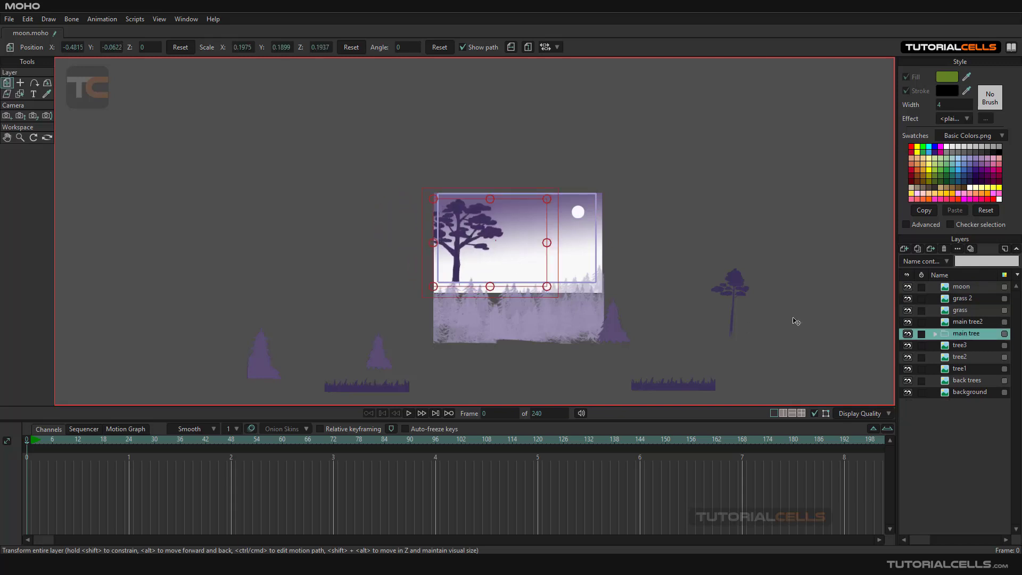
left_click(732, 288)
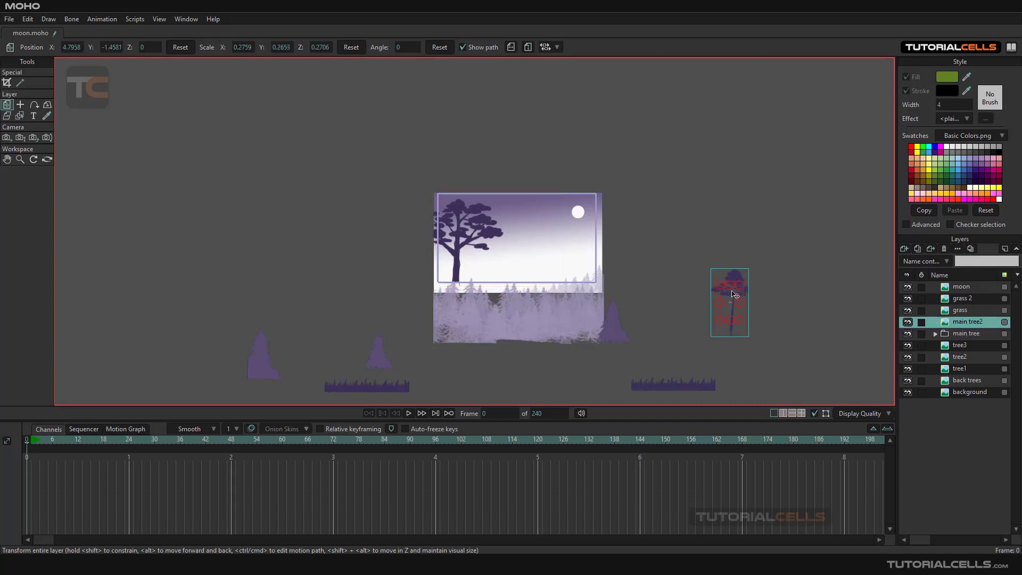
left_click_drag(733, 288, 576, 246)
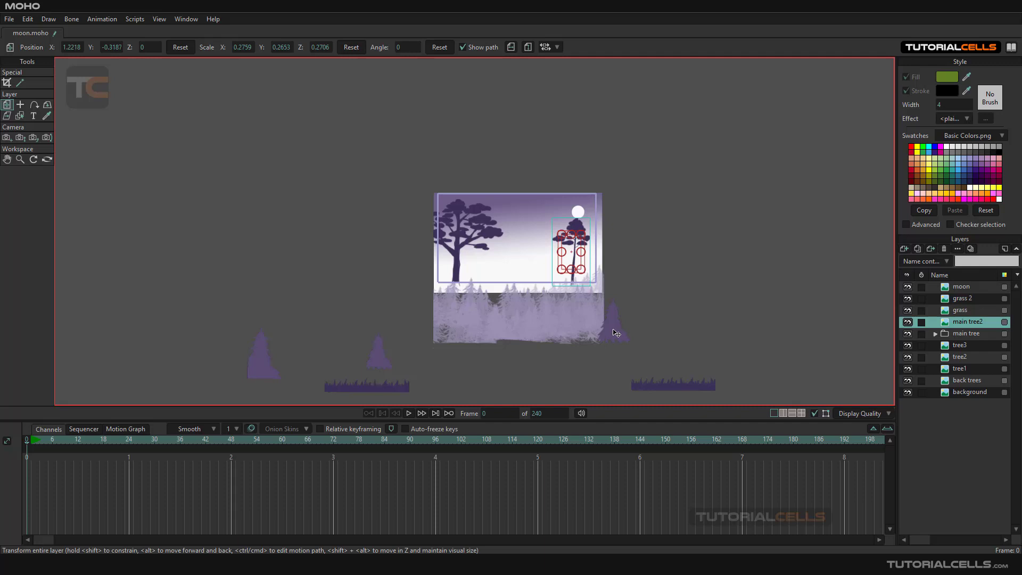
Place tree2 beside main tree2 at about X 0.71, Y -0.55, and raise back trees into the frame to about X 0.01, Y -0.30.
left_click(616, 333)
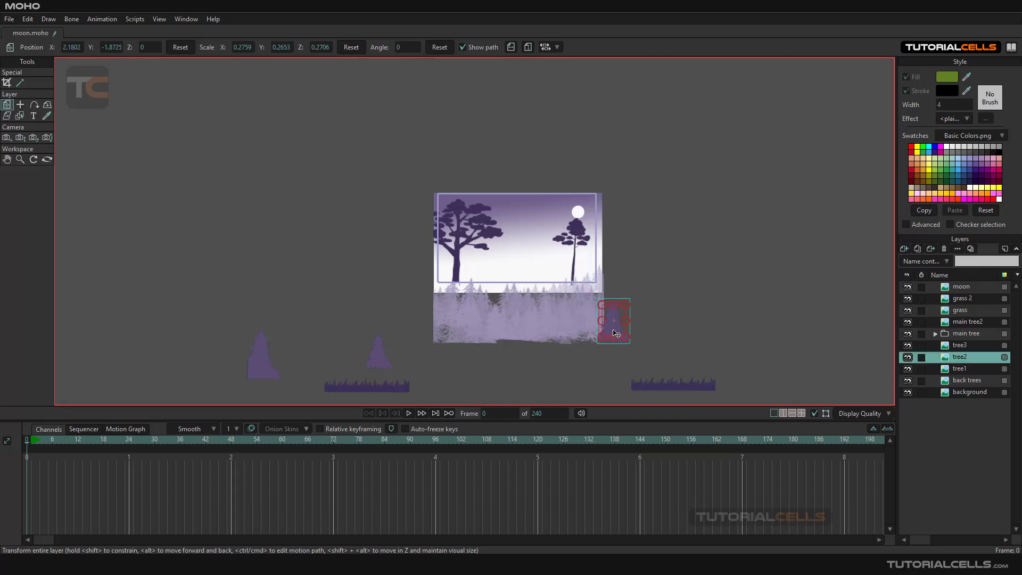
left_click_drag(614, 333, 552, 276)
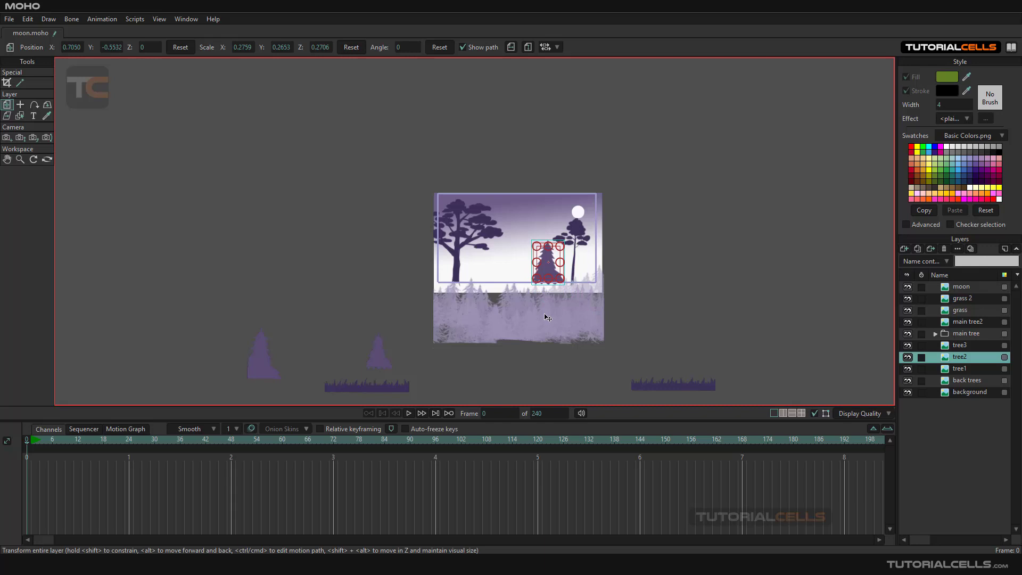
left_click(545, 315)
left_click_drag(547, 317, 546, 262)
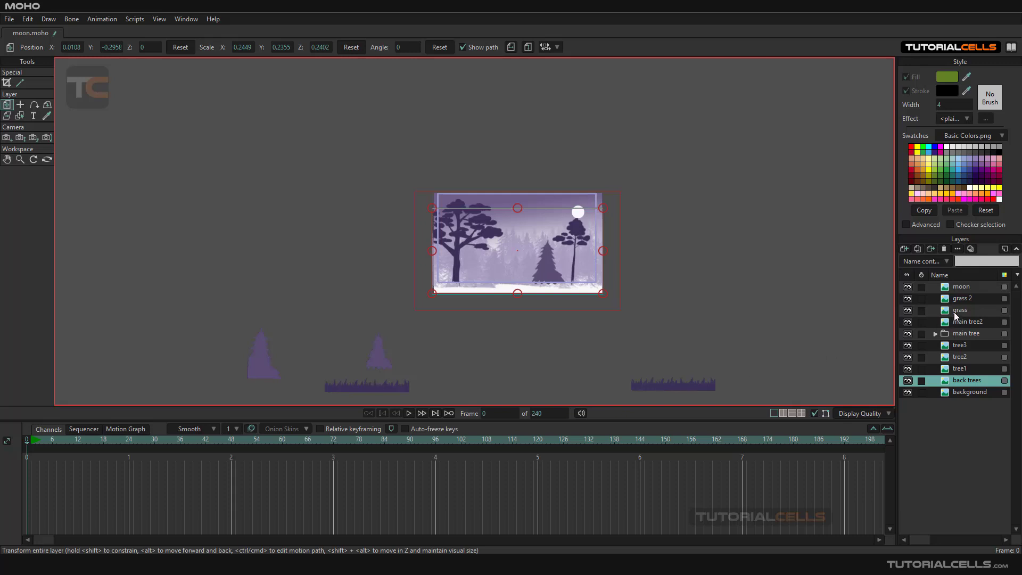
Place grass along the frame's lower right, about X 0.84, Y -0.87, and grass 2 along its lower left, about X -1.01, Y -0.84.
left_click(694, 389)
left_click_drag(694, 389, 574, 282)
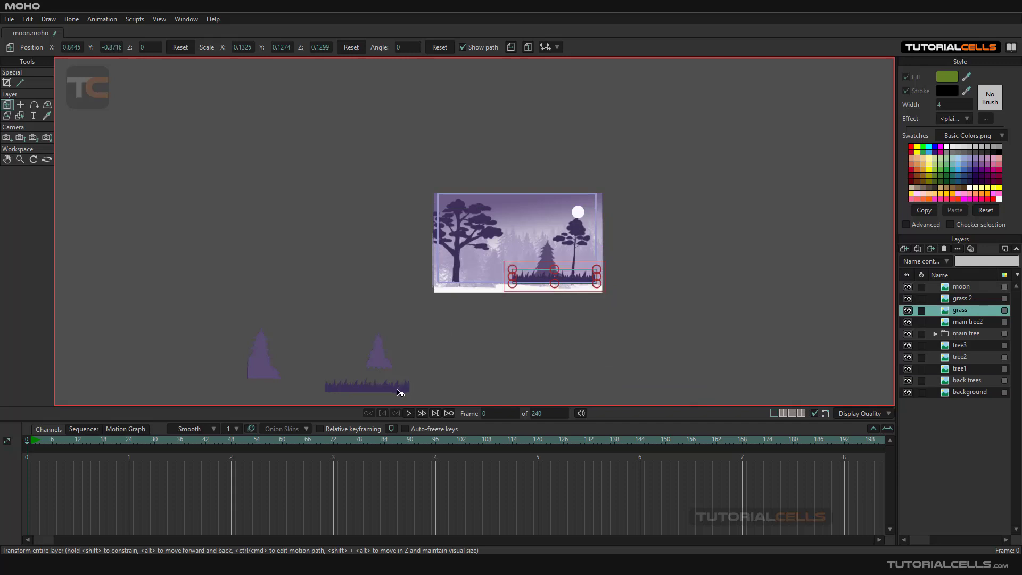
left_click_drag(399, 393, 504, 284)
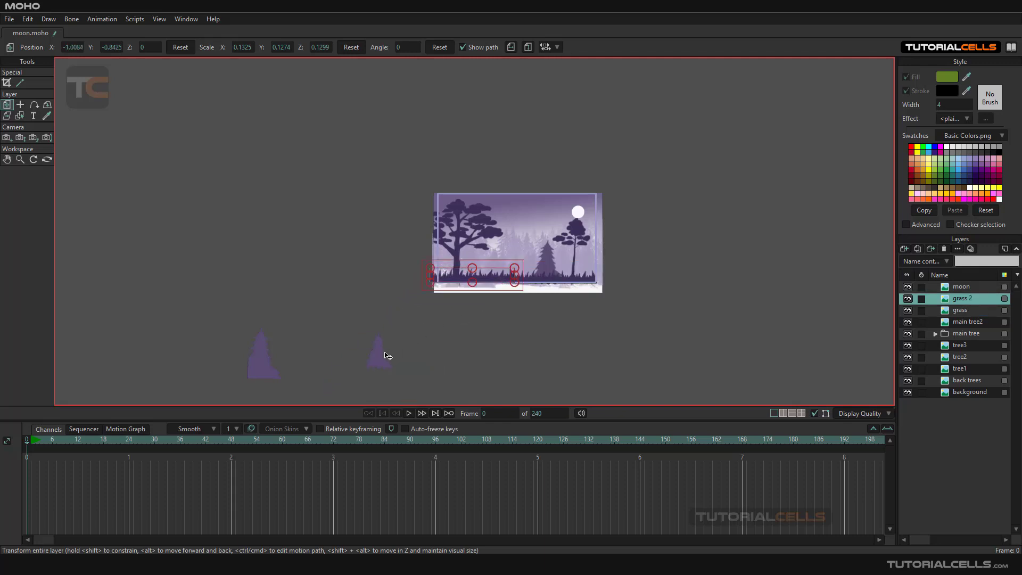
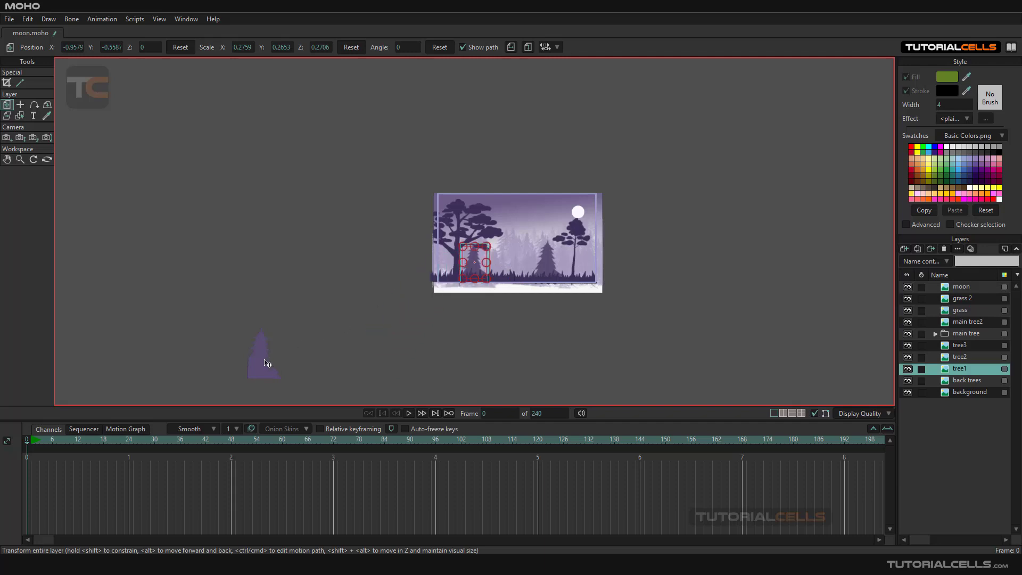
Place tree1 just right of the main tree's trunk and tree3 at the frame's left edge, about X -1.49, Y -0.43.
left_click_drag(262, 365, 474, 269)
scroll(474, 269, "up", 5)
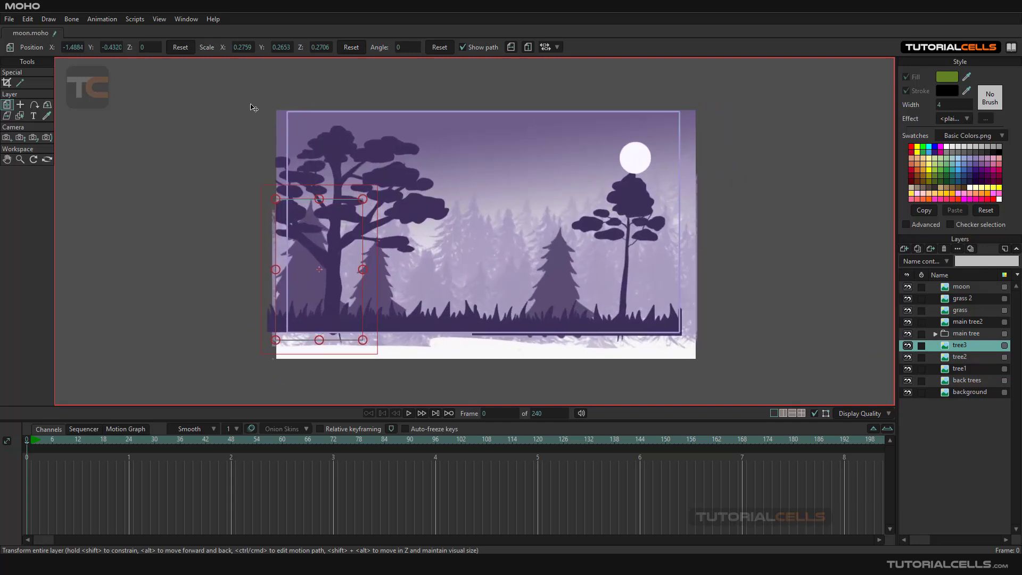
Show only the output area and add a second side-by-side view, orbited to display the scene at an angle.
left_click(160, 19)
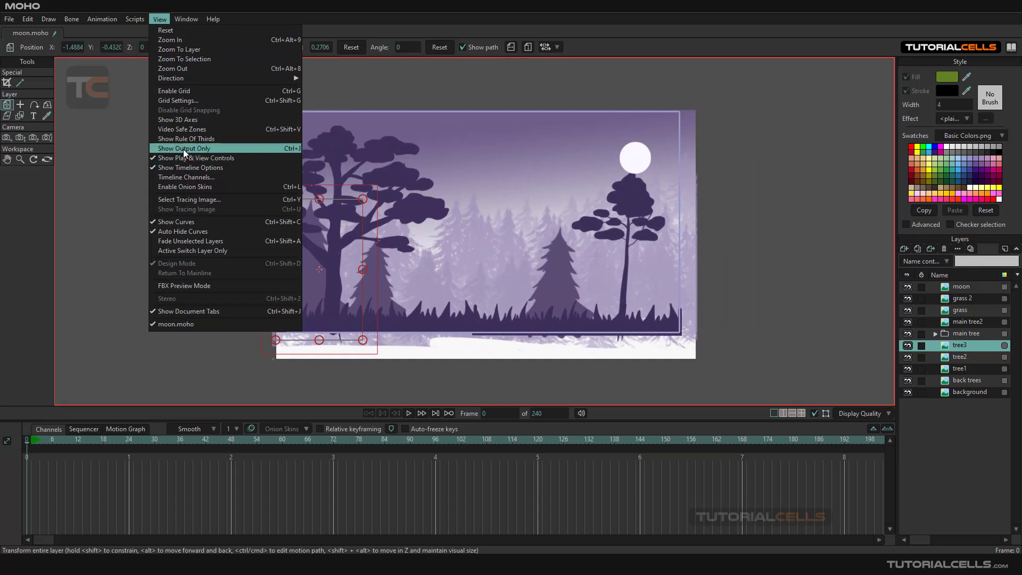
key("ctrl+j")
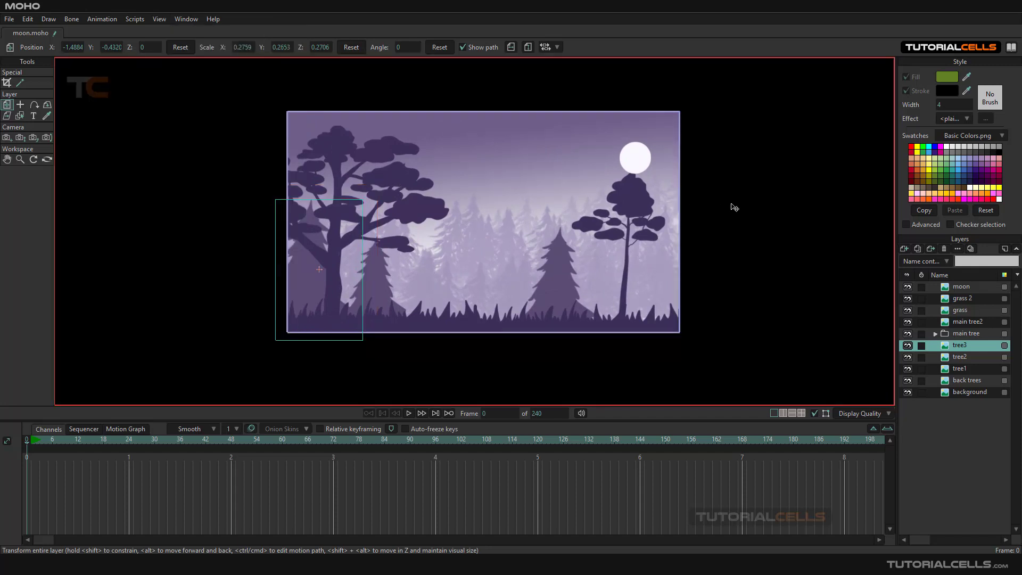
left_click(783, 413)
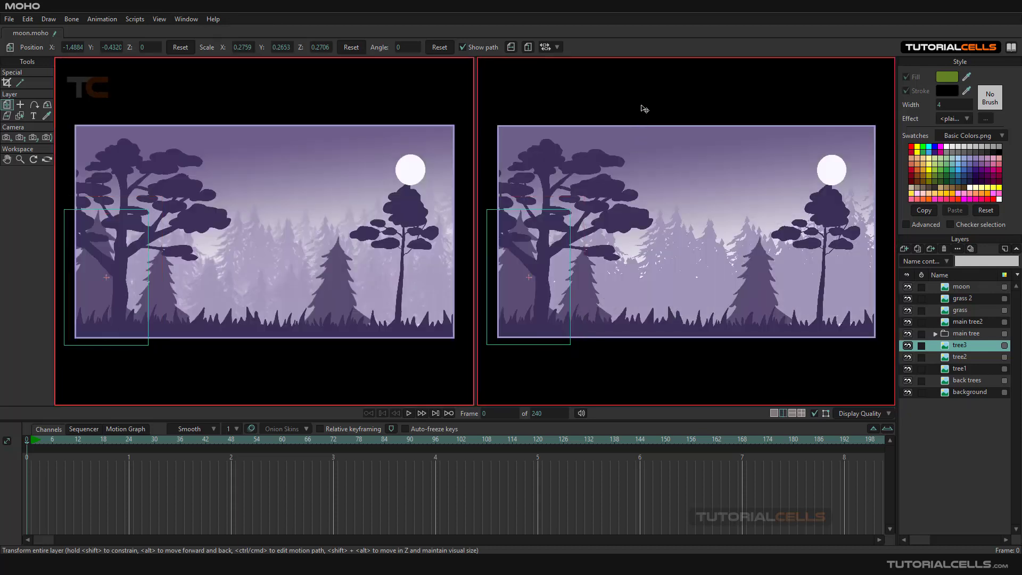
left_click(47, 159)
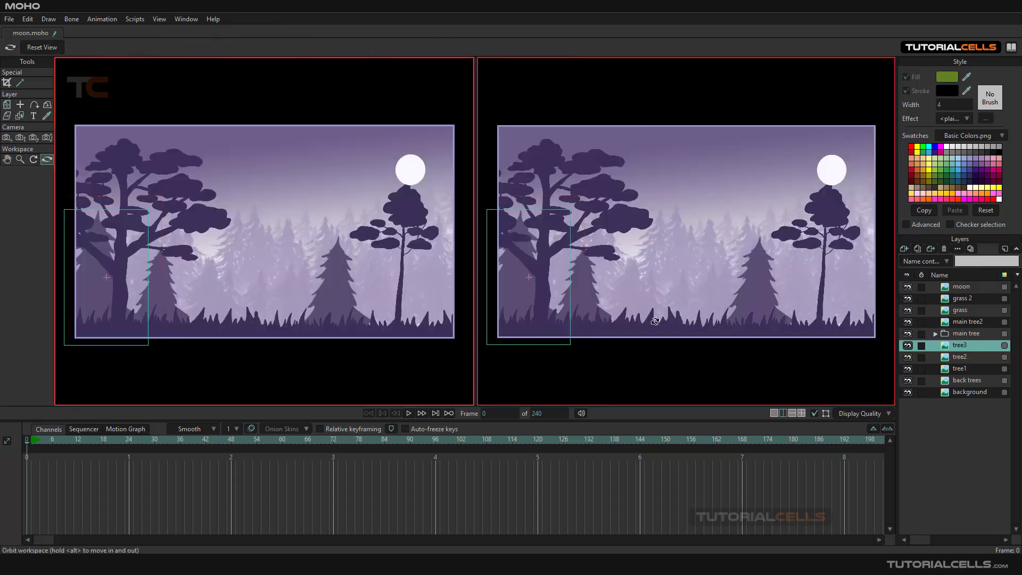
left_click_drag(661, 347, 678, 297)
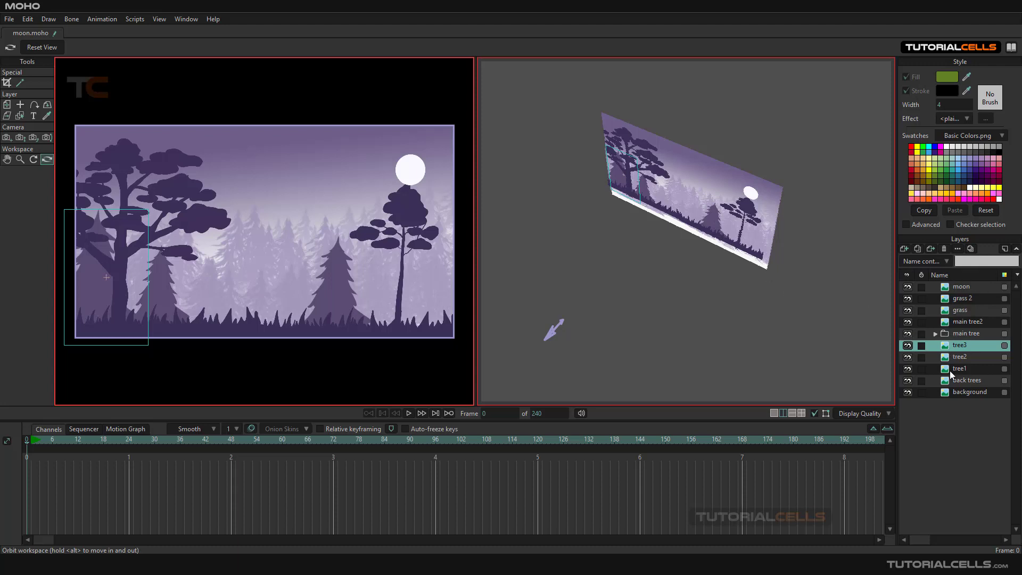
Try to move only layer 4 of the main tree group slightly right, to about X 0.09, Y 0.02.
left_click(960, 391)
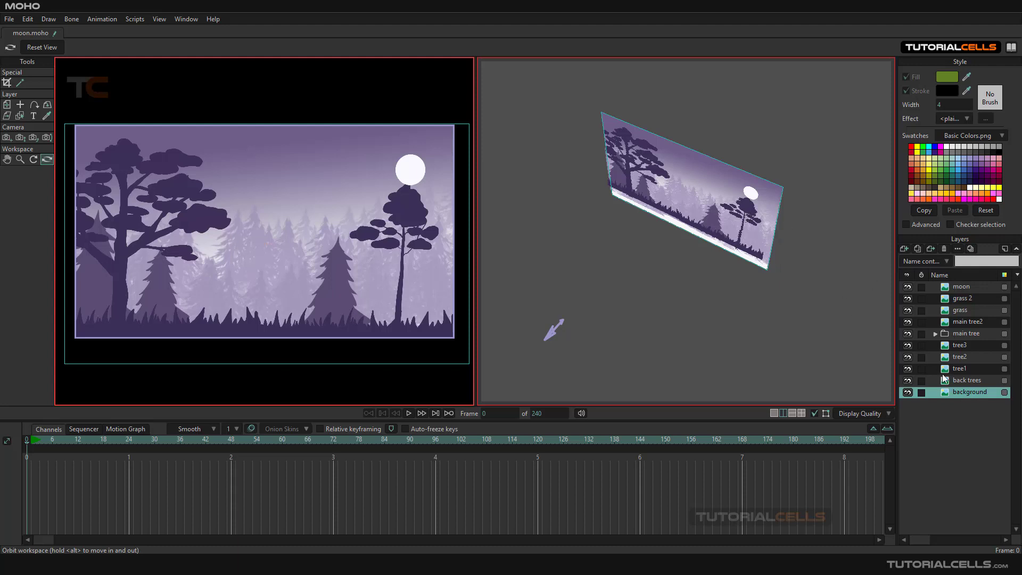
left_click(960, 382)
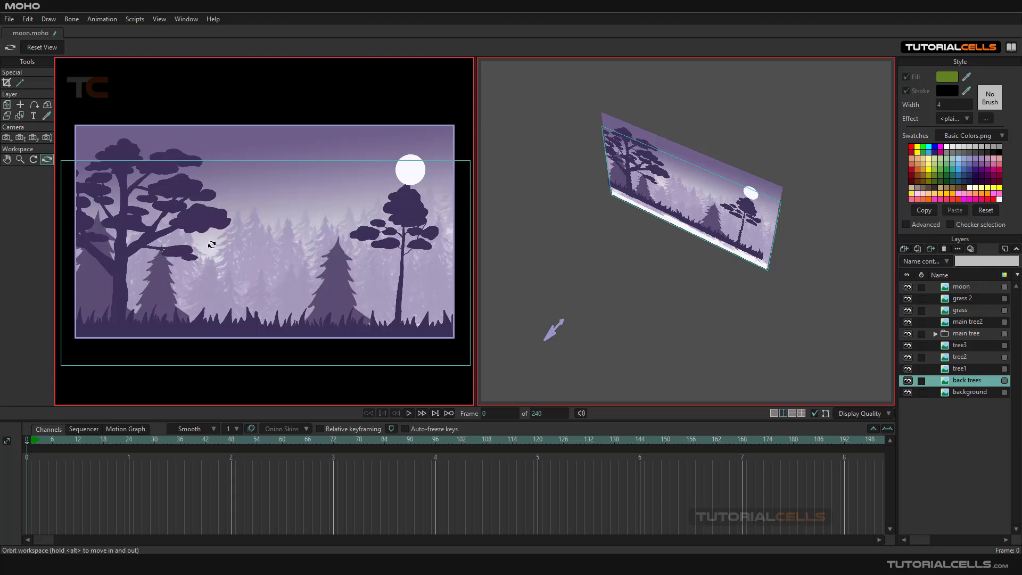
left_click(186, 217, "ctrl+alt")
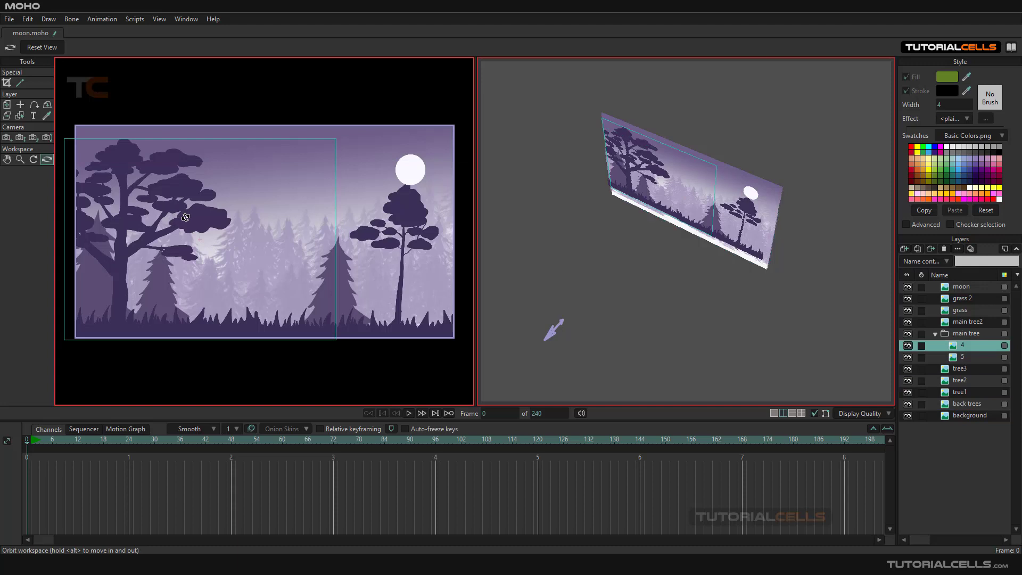
left_click(6, 104)
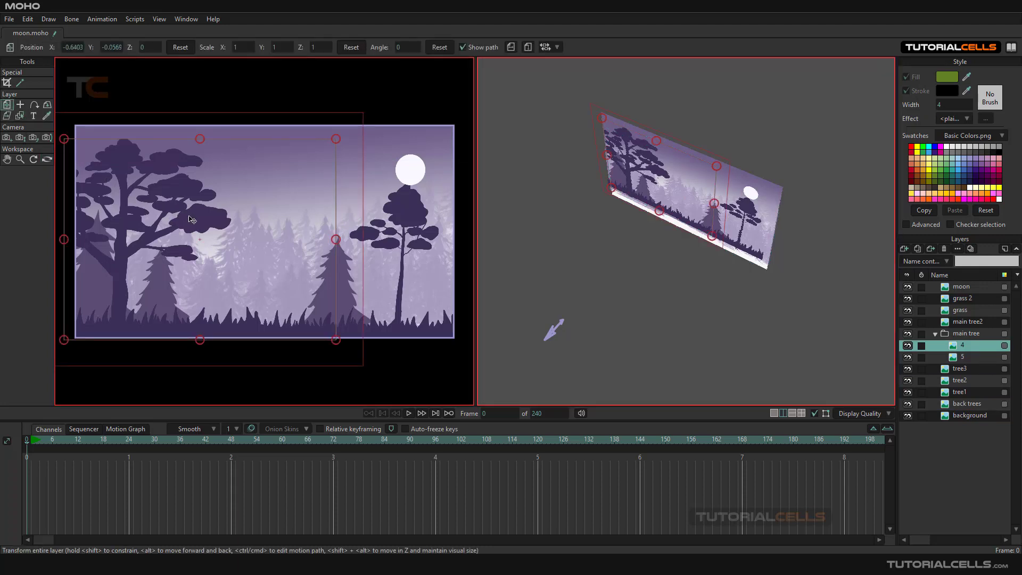
left_click_drag(194, 221, 212, 225)
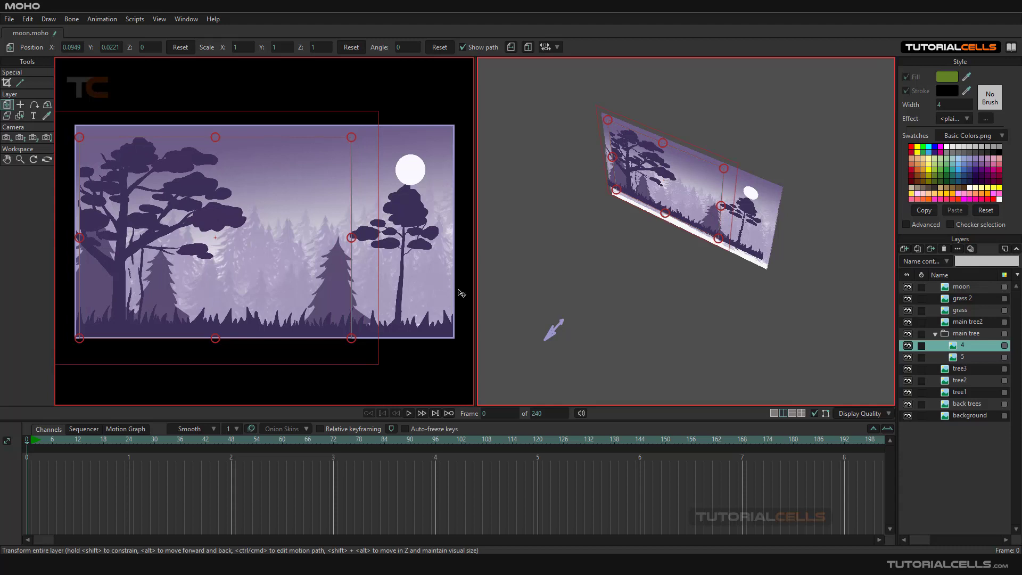
left_click(958, 358)
left_click(960, 346)
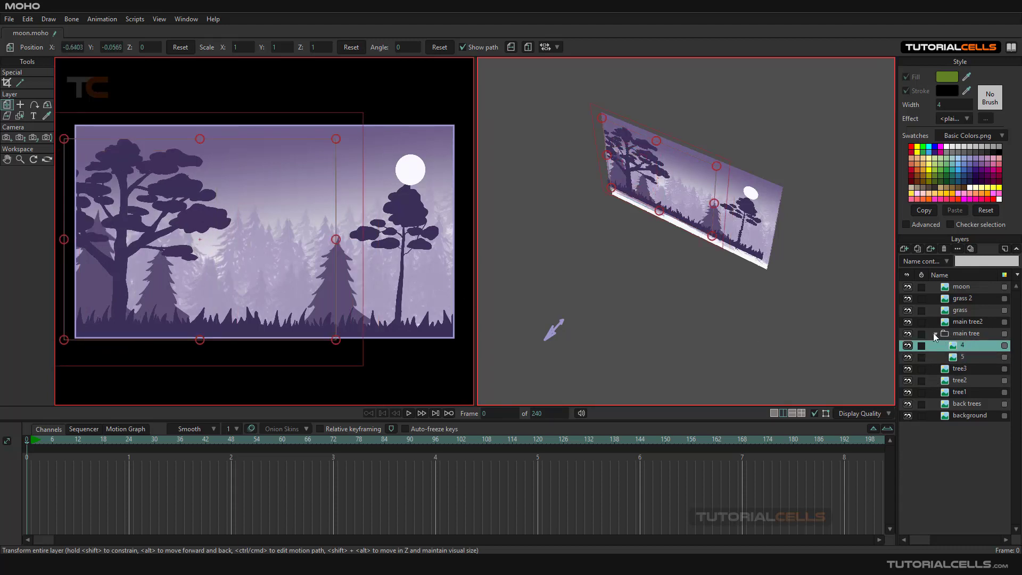
Collapse the main tree group and set its origin below the tree's trunk, at about X -3.96, Y -6.43.
left_click(935, 334)
double_click(961, 337)
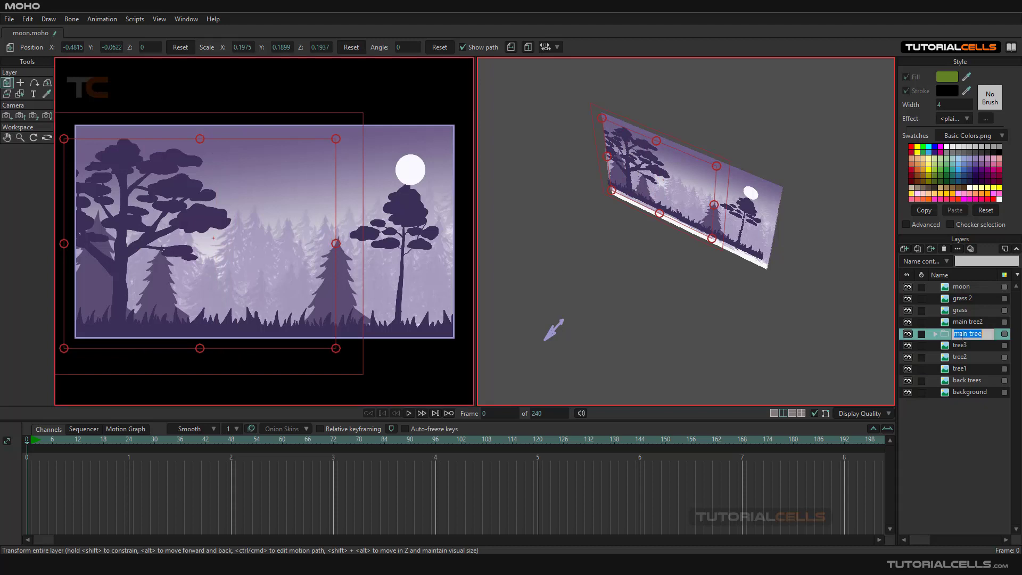
left_click(908, 334)
left_click(907, 335)
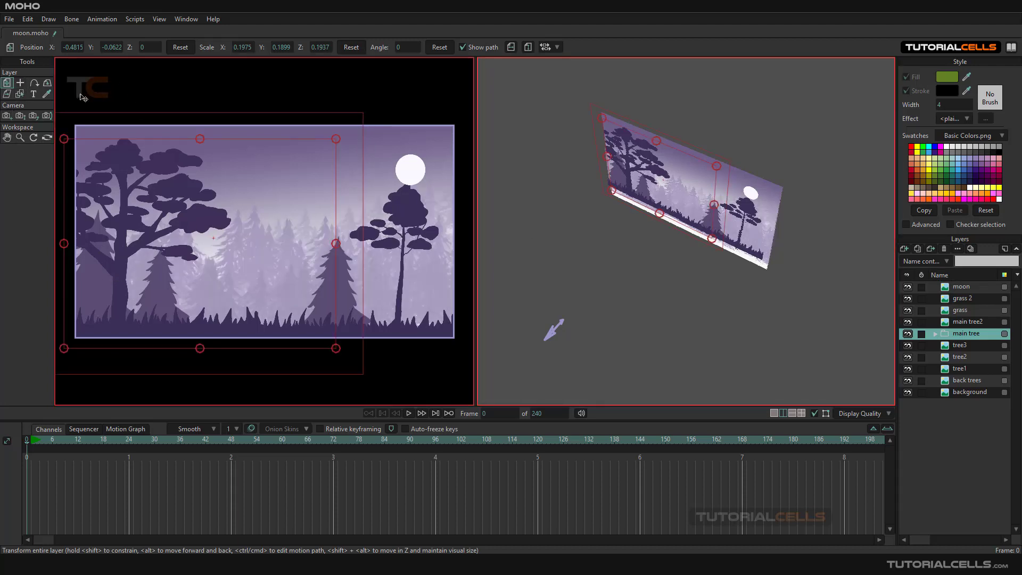
left_click(20, 83)
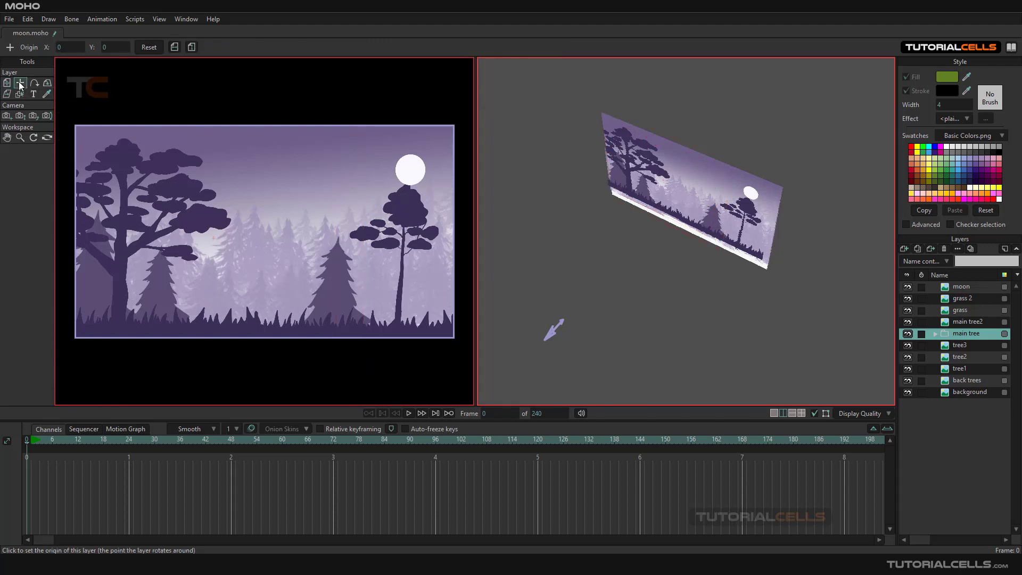
left_click(131, 369)
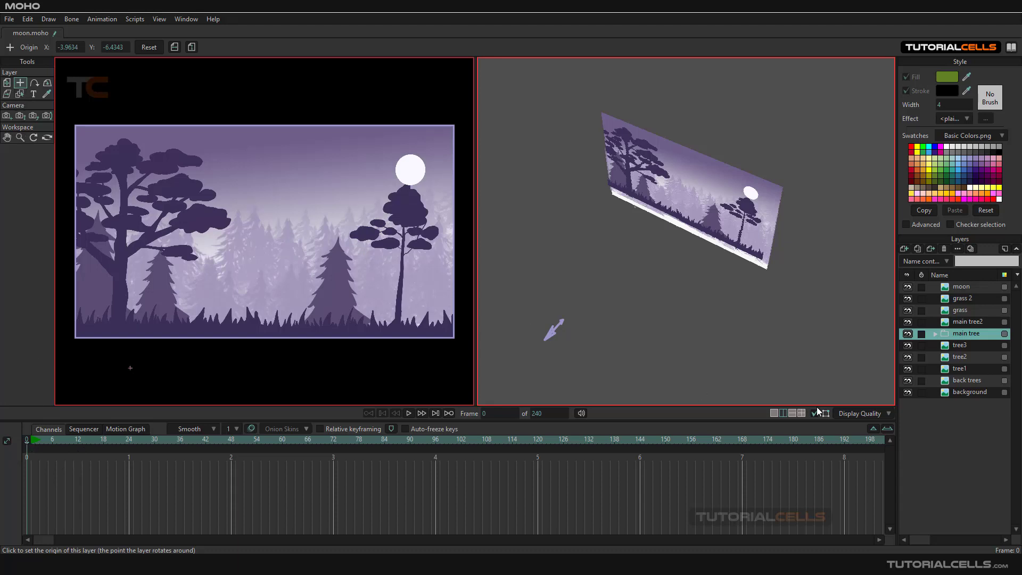
Add a vector layer directly above the moon layer and name it cha.
left_click(951, 382)
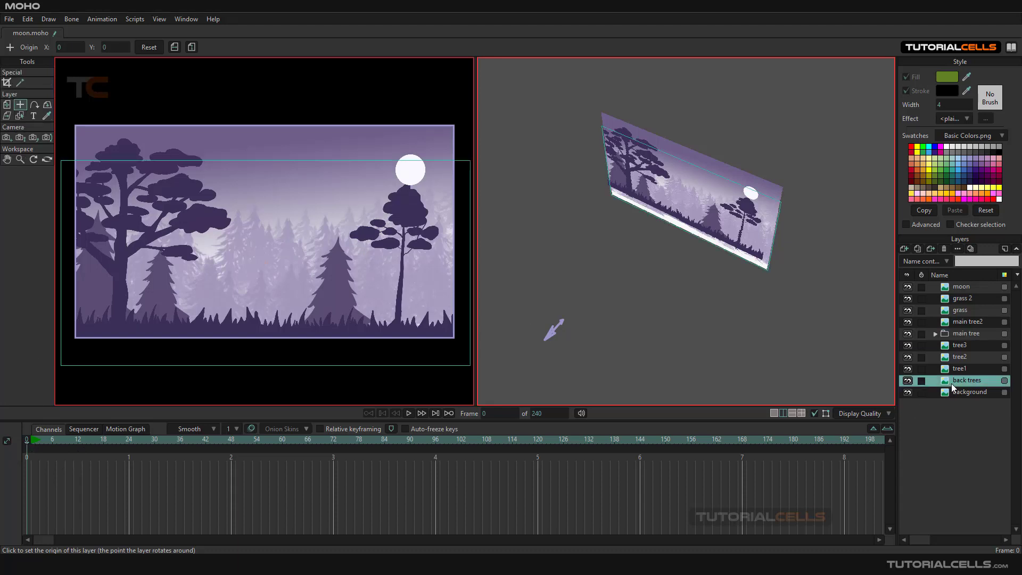
left_click(958, 367)
left_click(958, 356)
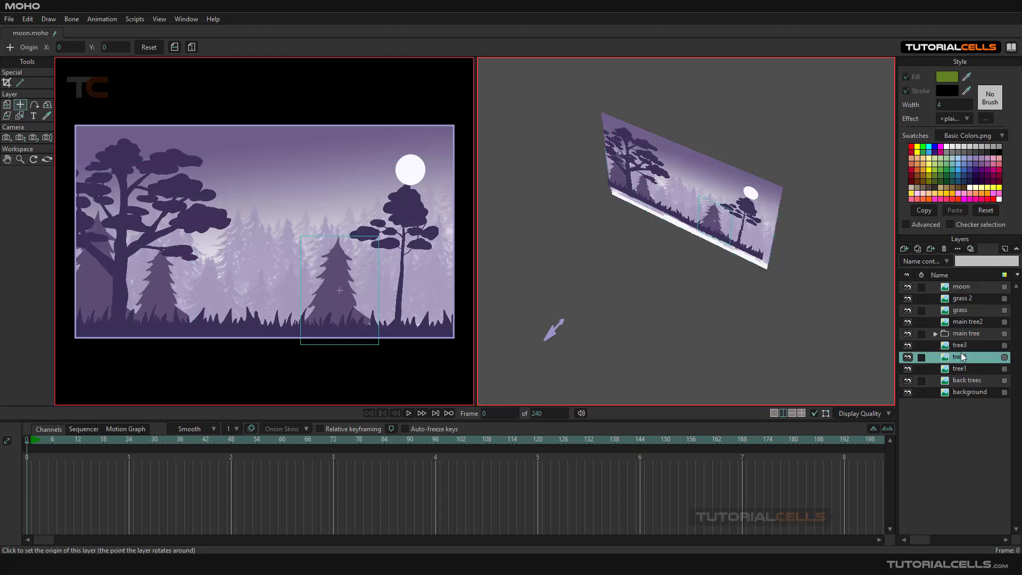
left_click(957, 321)
left_click(957, 298)
left_click(957, 288)
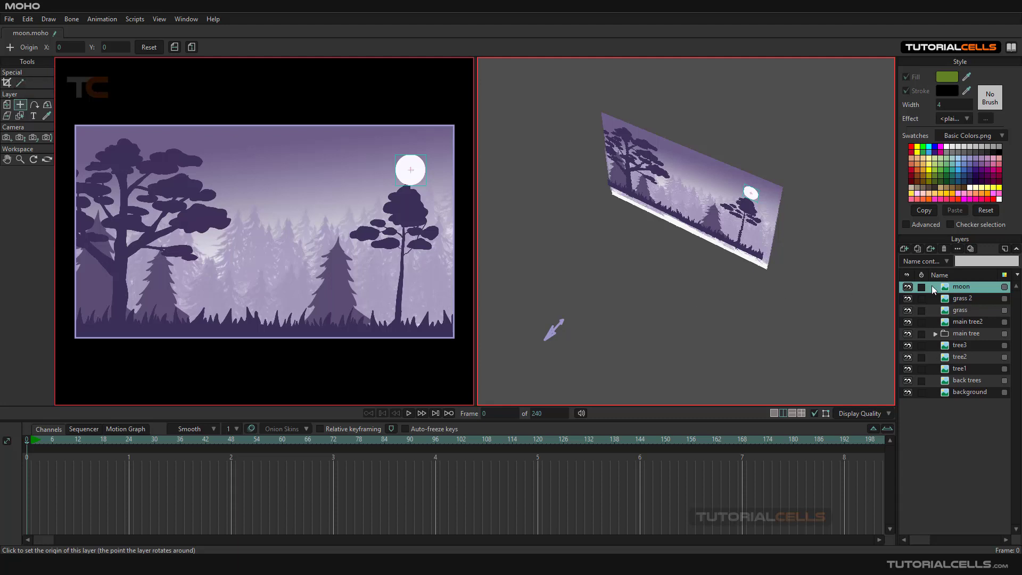
left_click(905, 249)
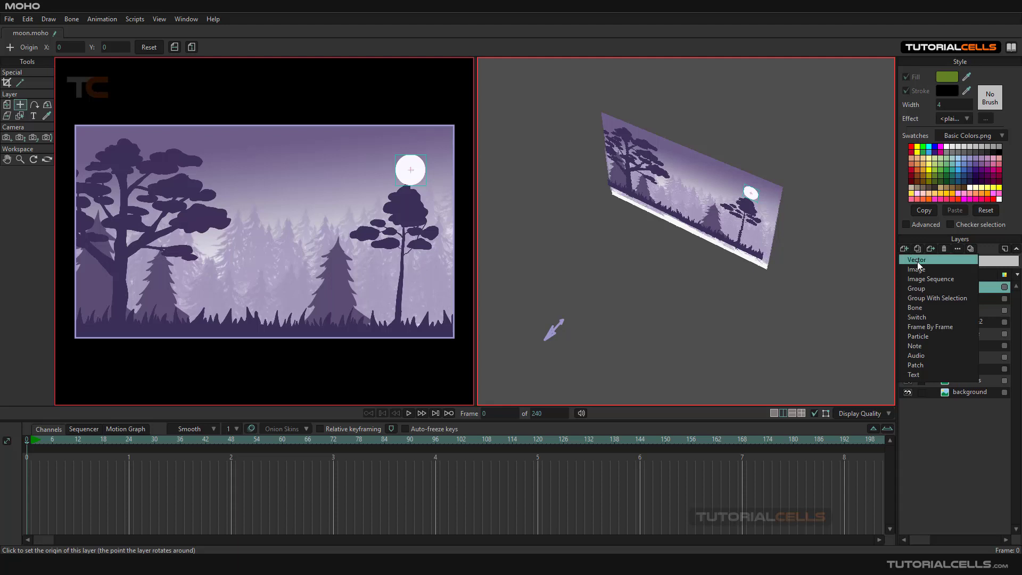
left_click(917, 260)
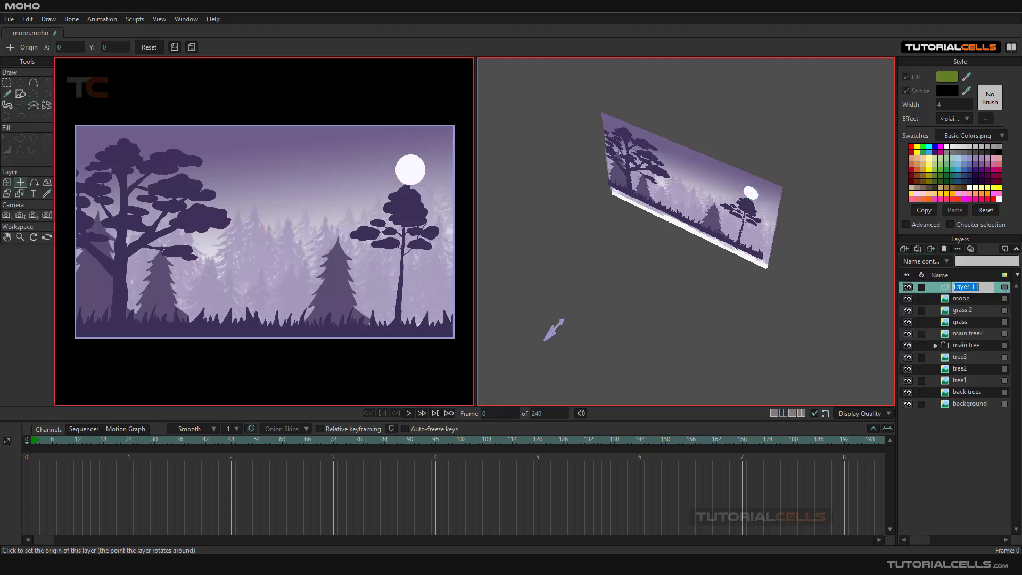
type("cha")
key("Return")
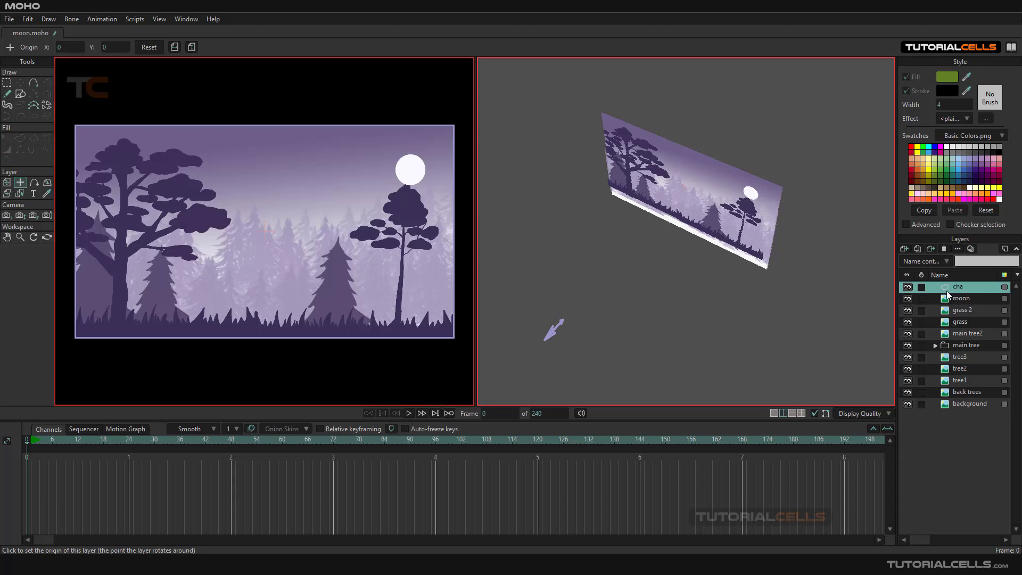
Draw a tall, narrow filled rectangle on the cha layer and place it just right of the main tree's trunk, about X -1.12, Y -0.58.
left_click(22, 95)
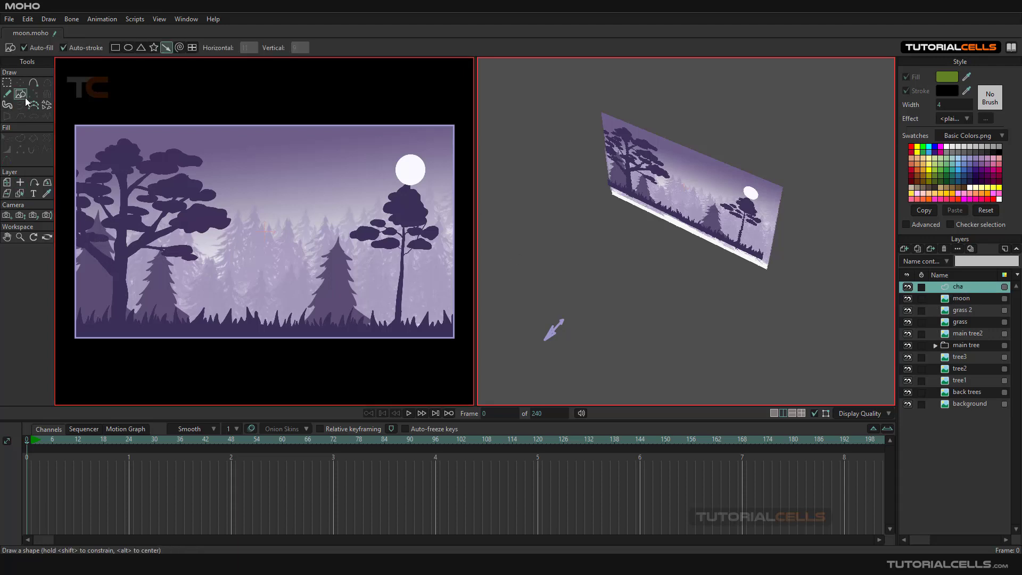
left_click(115, 47)
left_click_drag(148, 259, 164, 325)
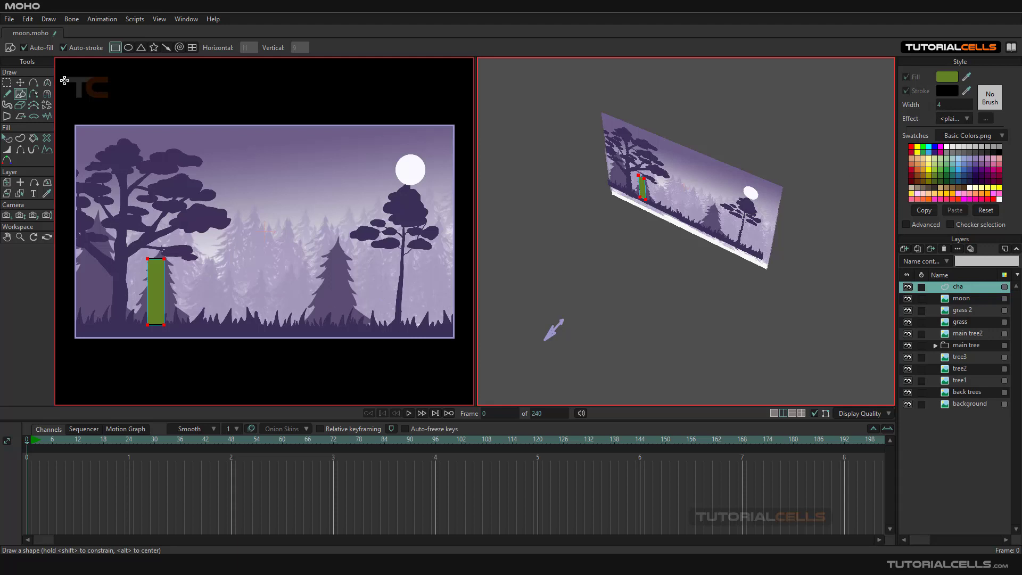
left_click(20, 82)
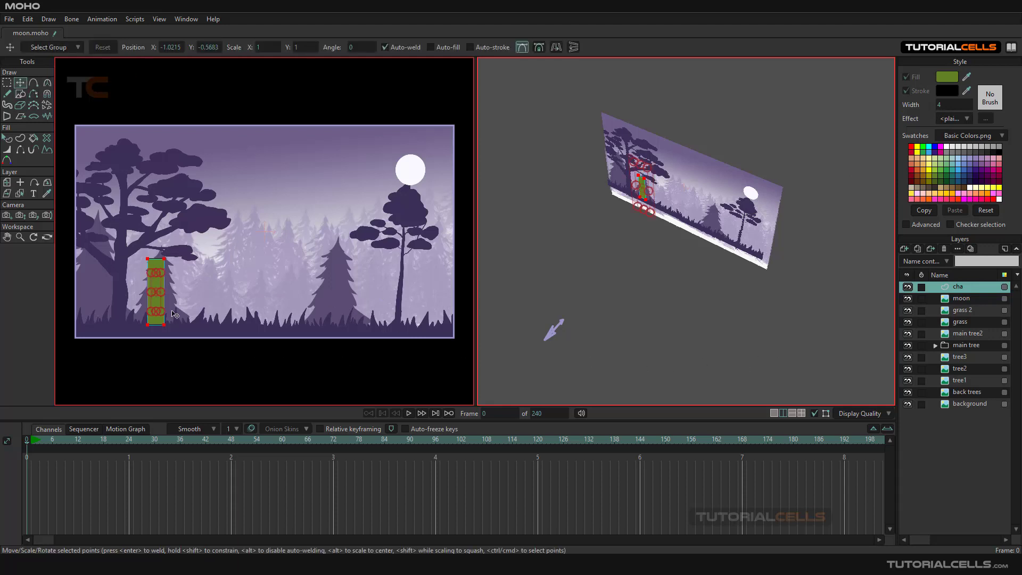
mouse_move(159, 306)
left_mouse_down()
mouse_move(113, 306)
mouse_move(149, 306)
left_mouse_up()
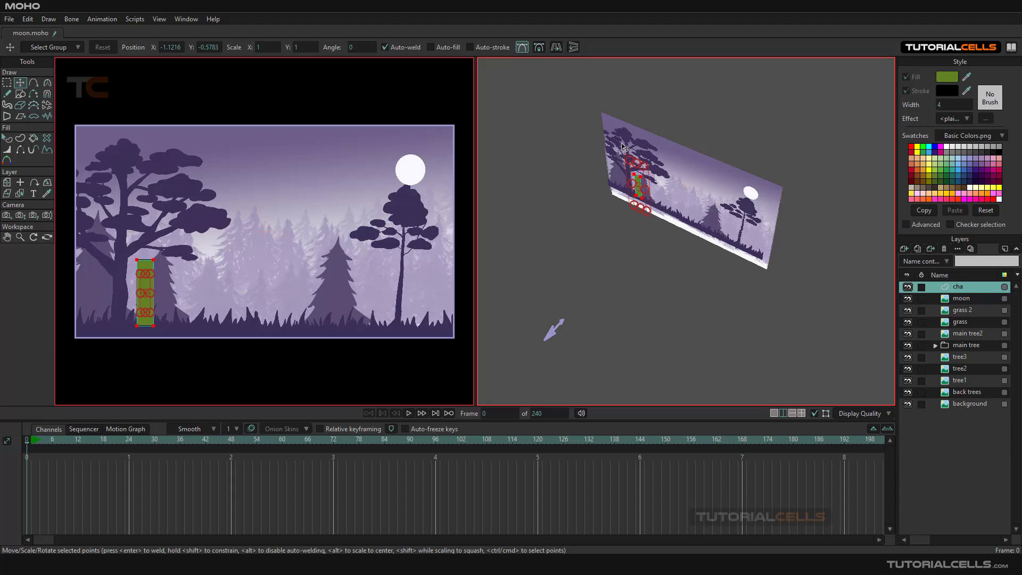
Reorder the main tree group above the cha layer and nudge the cha layer down to Y -0.01.
left_click(960, 346)
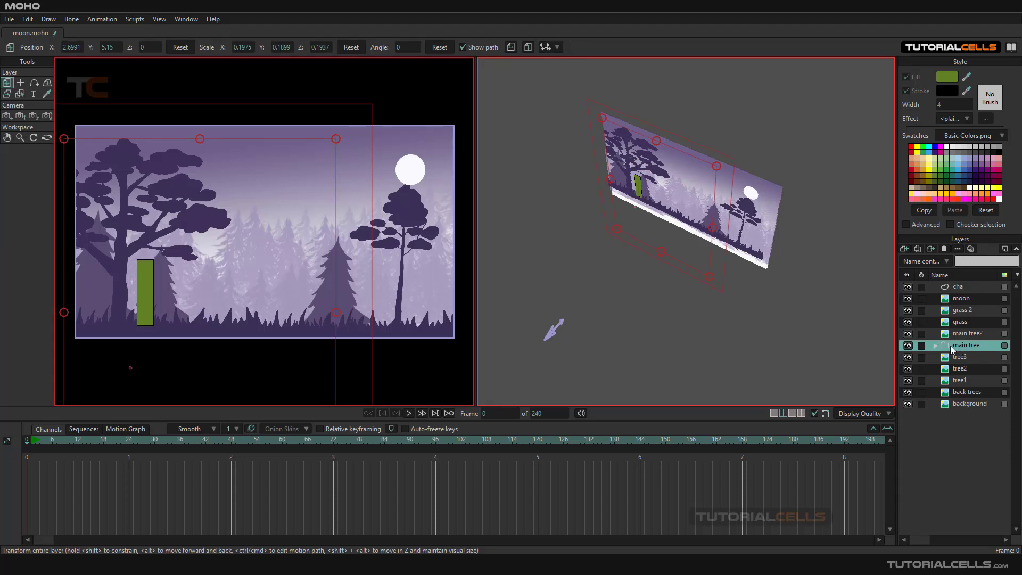
left_click_drag(949, 346, 954, 297)
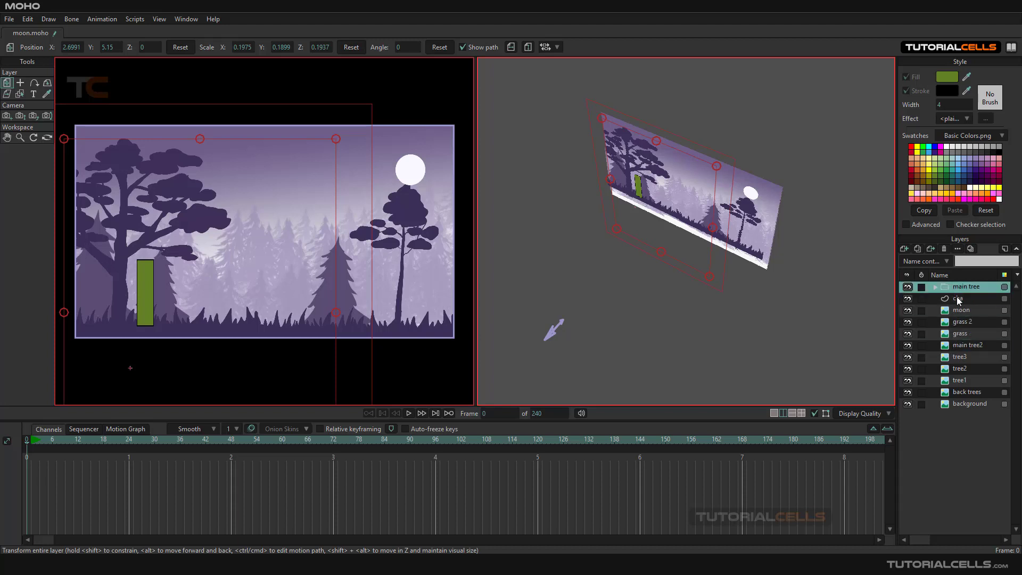
left_click(958, 298)
mouse_move(151, 292)
left_mouse_down()
mouse_move(125, 293)
mouse_move(151, 293)
left_mouse_up()
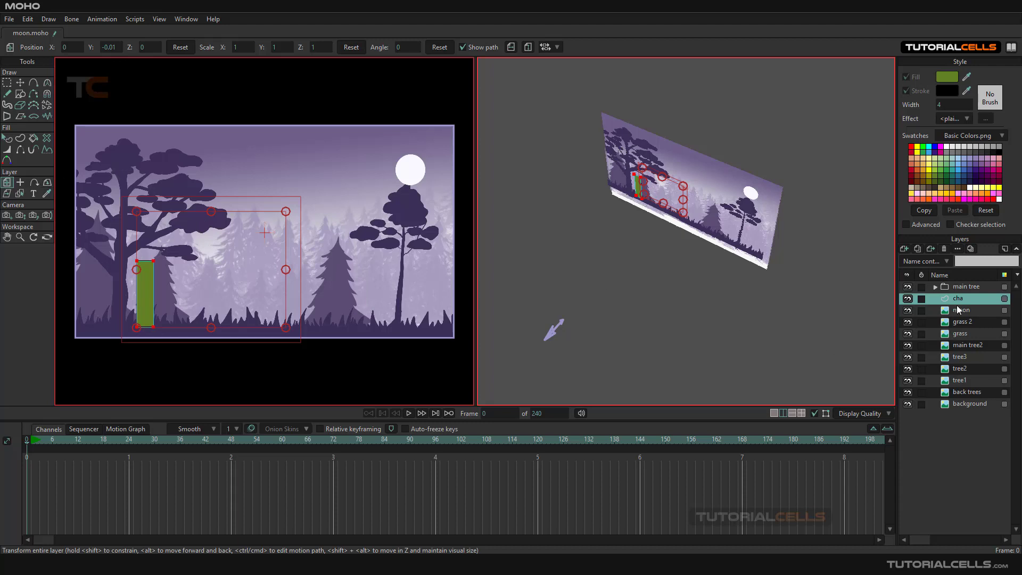
Try to bring the main tree group toward the camera with a Z position of 1.25, and reset its position.
left_click(962, 287)
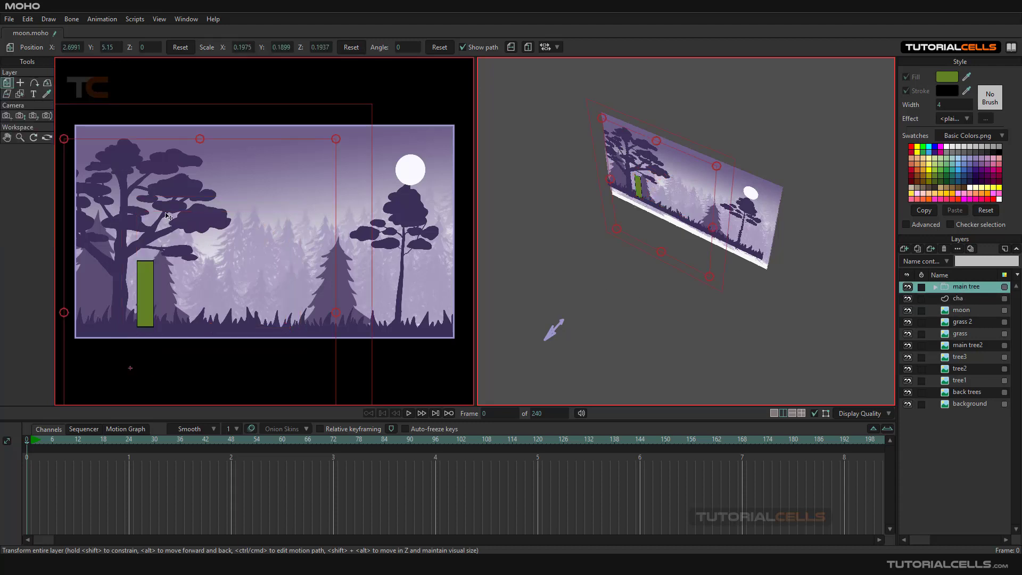
left_click_drag(148, 50, 166, 53)
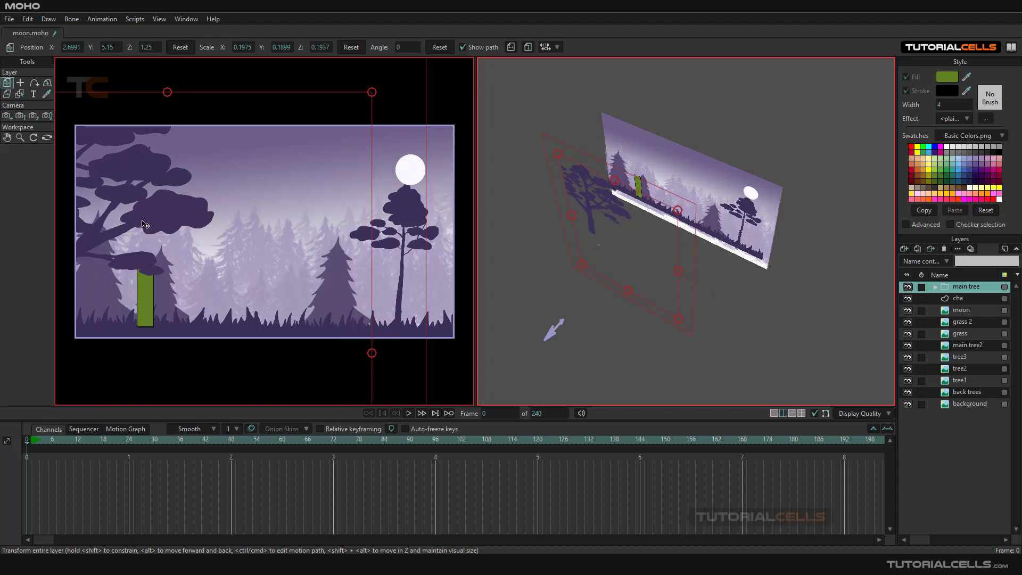
mouse_move(156, 50)
left_mouse_down()
mouse_move(138, 48)
mouse_move(158, 48)
left_mouse_up()
left_click(180, 47)
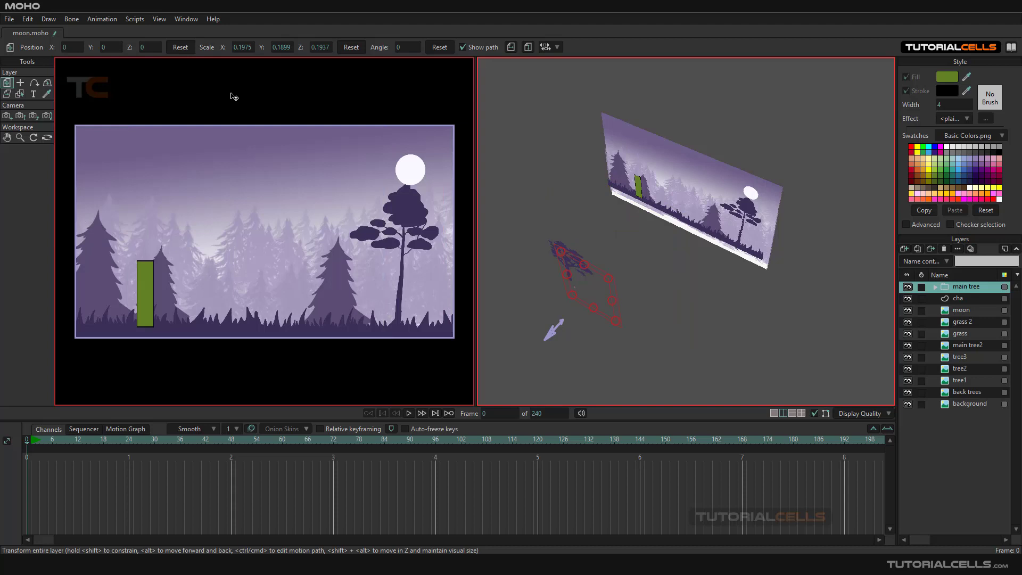
Undo the main tree group's position reset and its latest depth changes.
key("ctrl+z")
key("ctrl+z")
key("ctrl+z")
key("ctrl+z")
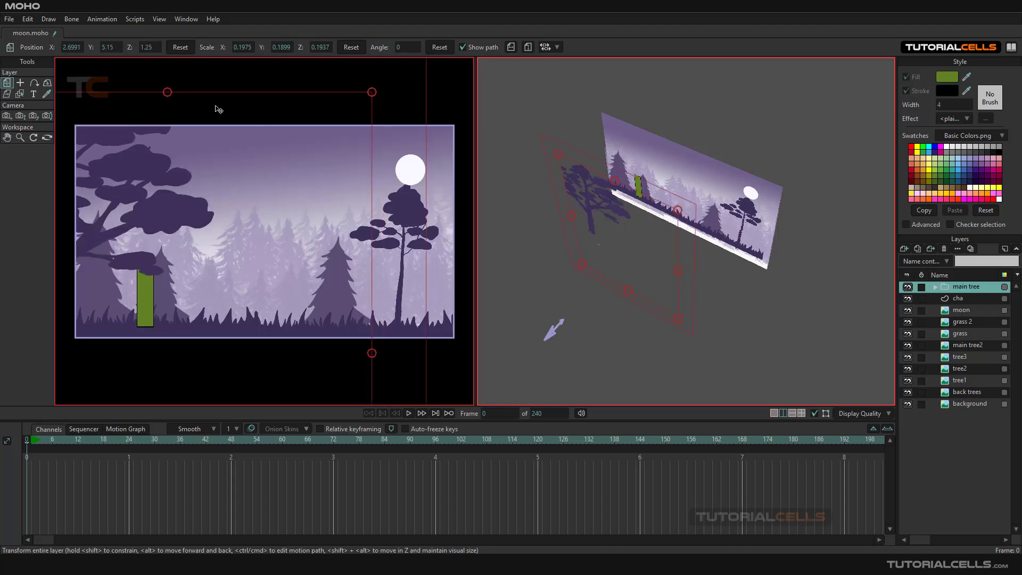
key("ctrl+z")
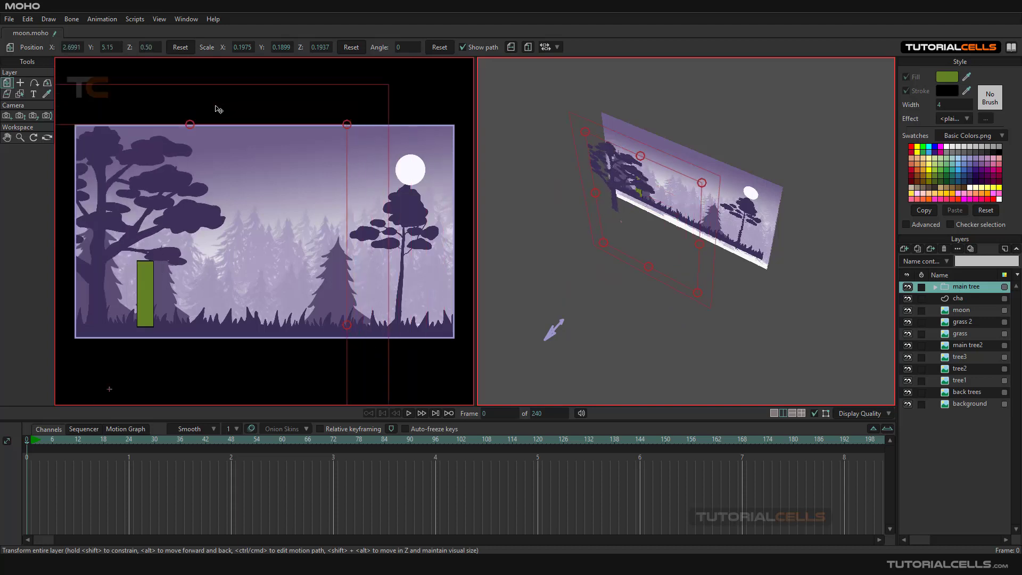
Try to set the main tree group's Z position to 1.25, shrink it to about 0.13 scale and refit it at about X 2.96, Y 5.64.
left_click_drag(155, 48, 158, 48)
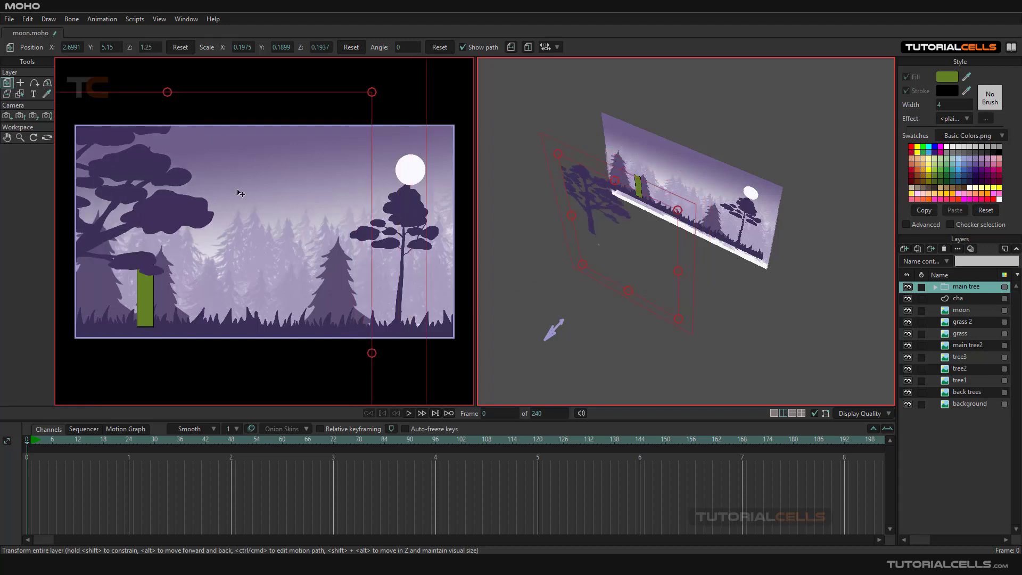
scroll(245, 173, "down", 1)
scroll(244, 174, "down", 1)
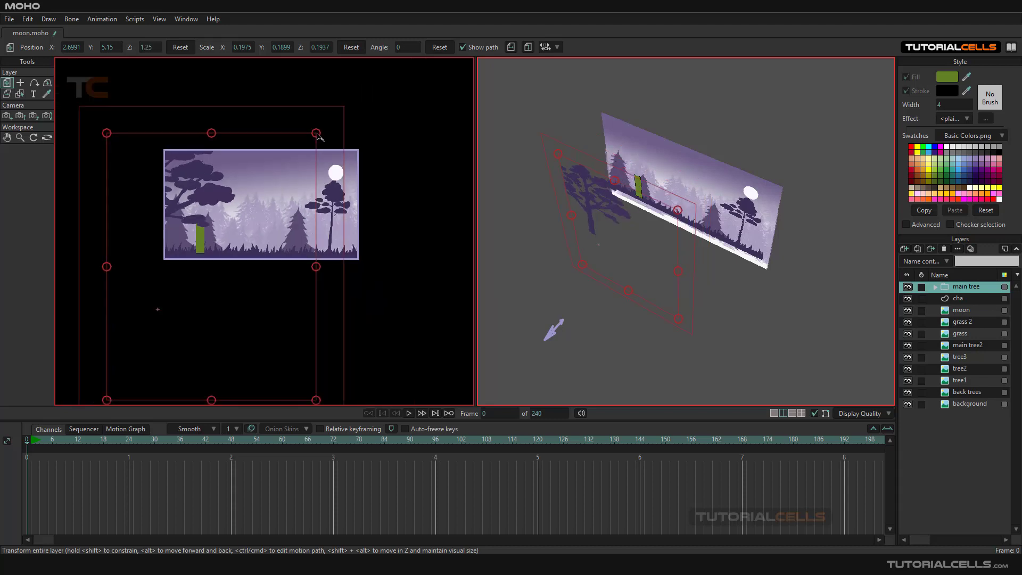
left_click_drag(316, 134, 192, 219)
left_click_drag(211, 182, 286, 170)
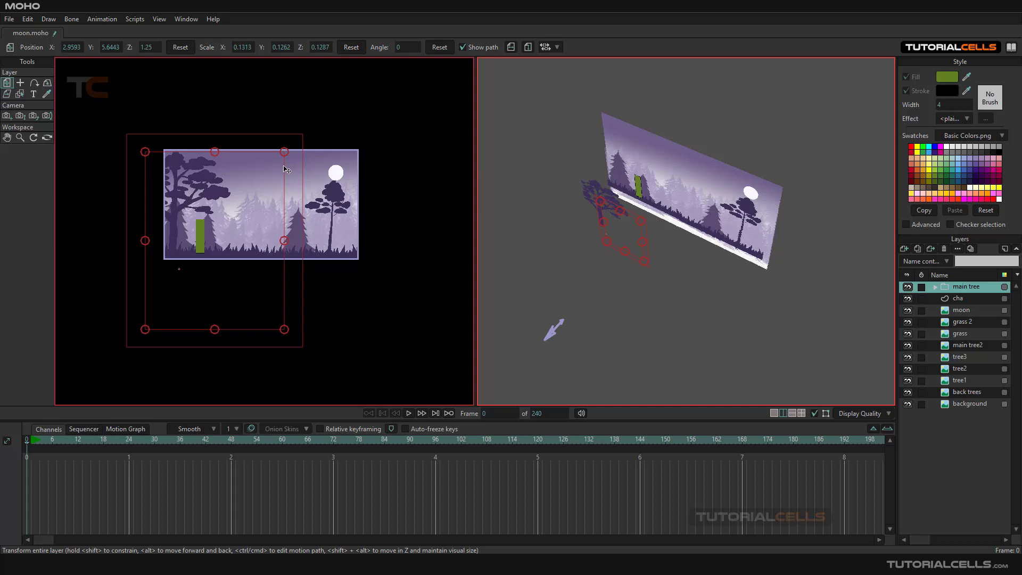
Undo the main tree group's move, scaling and all its depth changes.
key("ctrl+z")
key("ctrl+z")
key("ctrl+z")
key("ctrl+z")
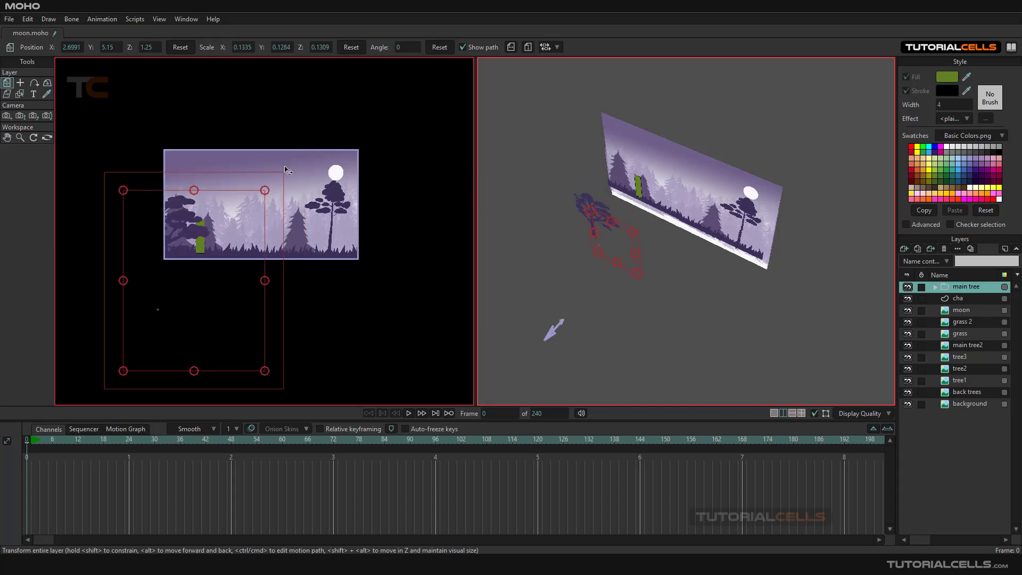
key("ctrl+z")
key("ctrl+z")
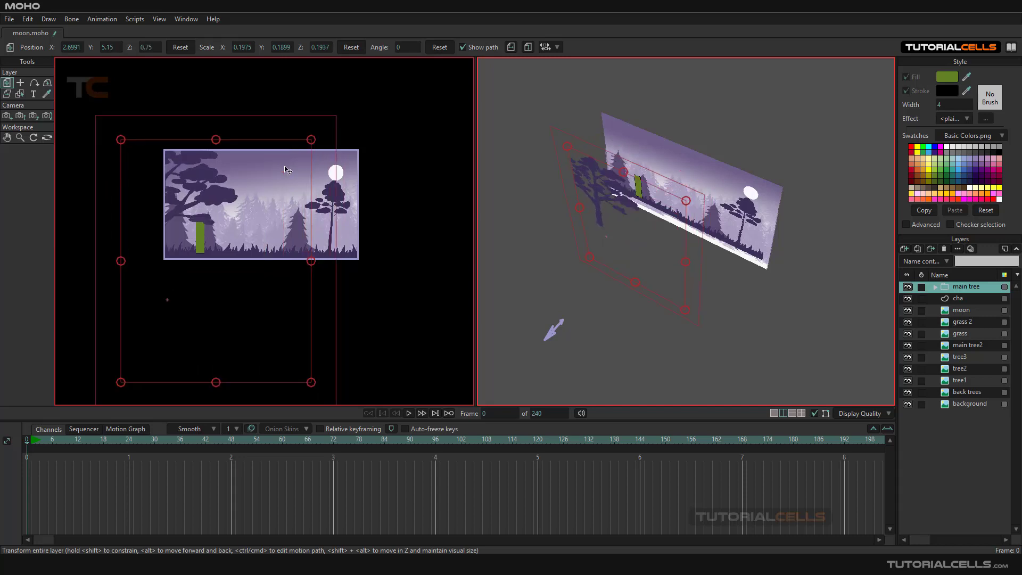
key("ctrl+z")
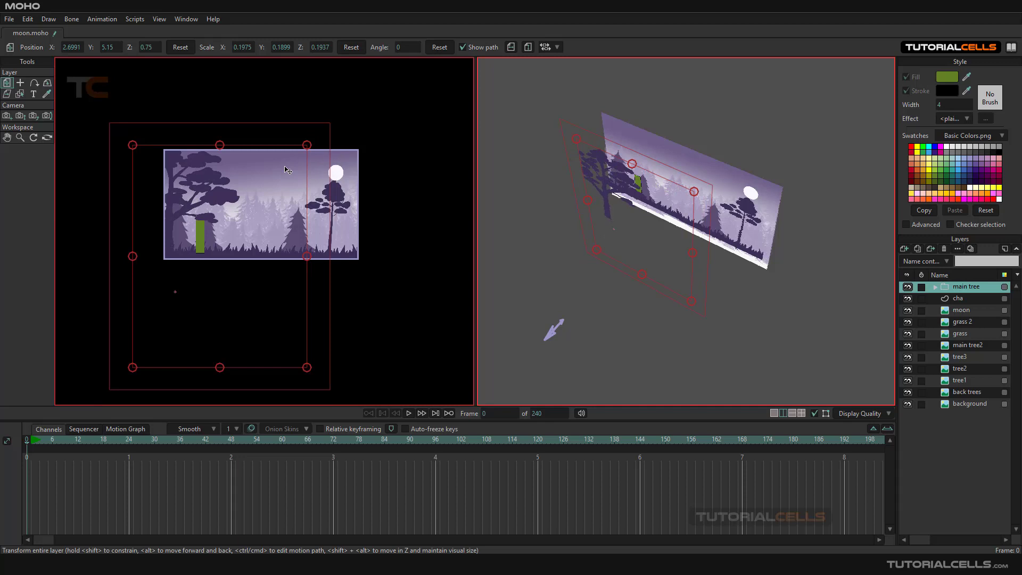
key("ctrl+z")
key("ctrl+z")
key("ctrl+shift+z")
key("ctrl+shift+z")
key("ctrl+shift+z")
key("ctrl+shift+z")
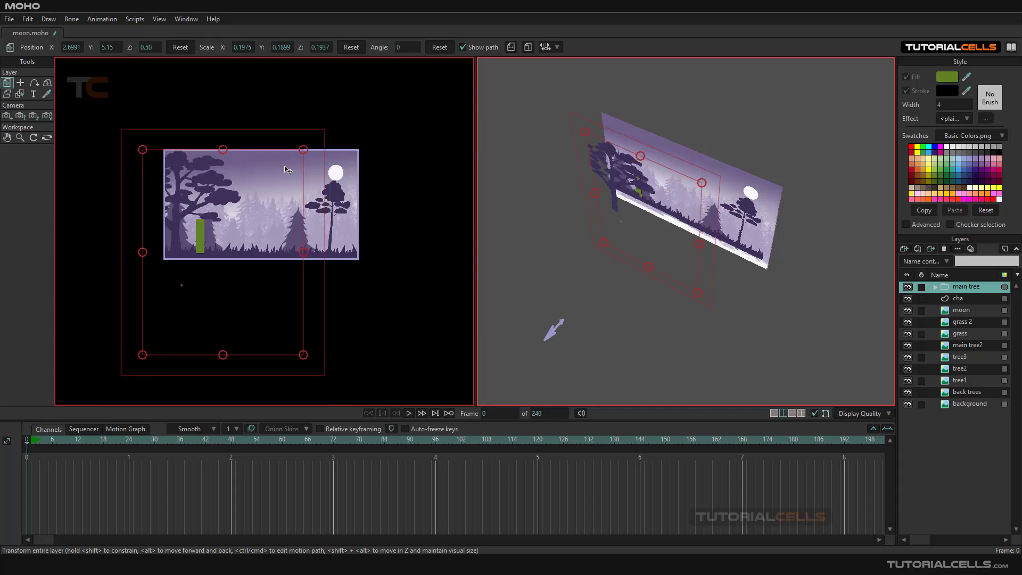
key("ctrl+z")
key("ctrl+z")
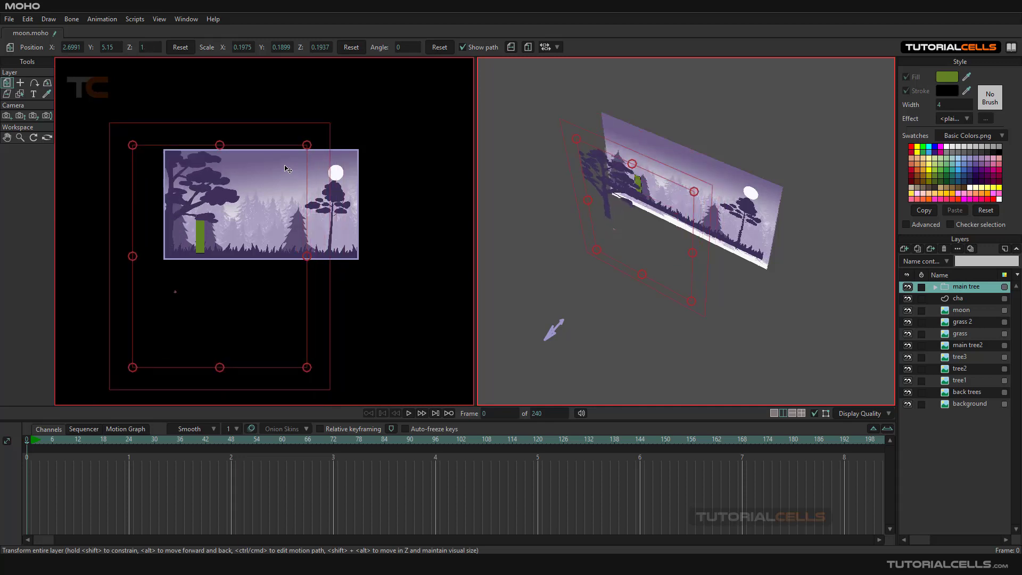
key("ctrl+z")
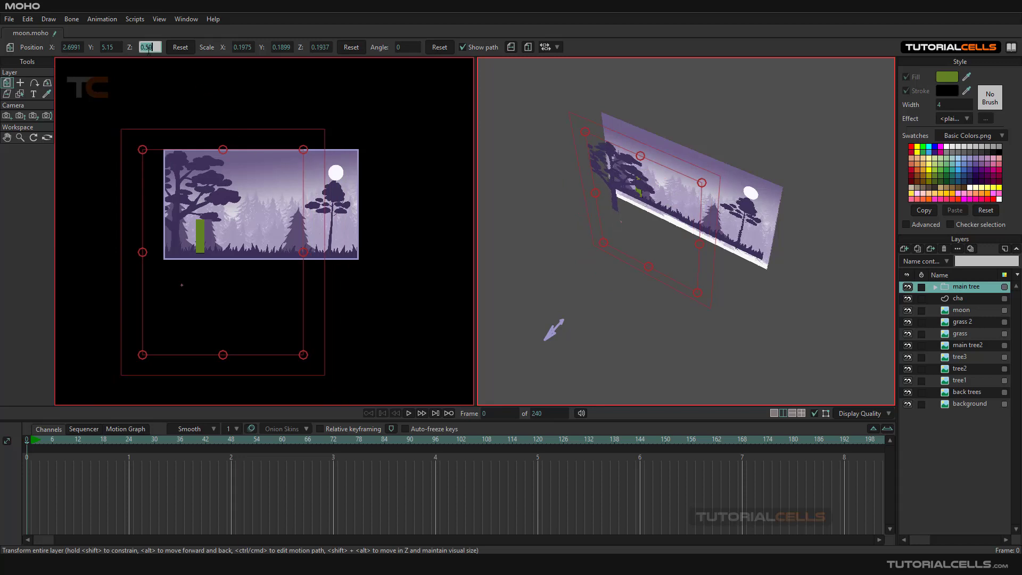
key("ctrl+z")
key("ctrl+z")
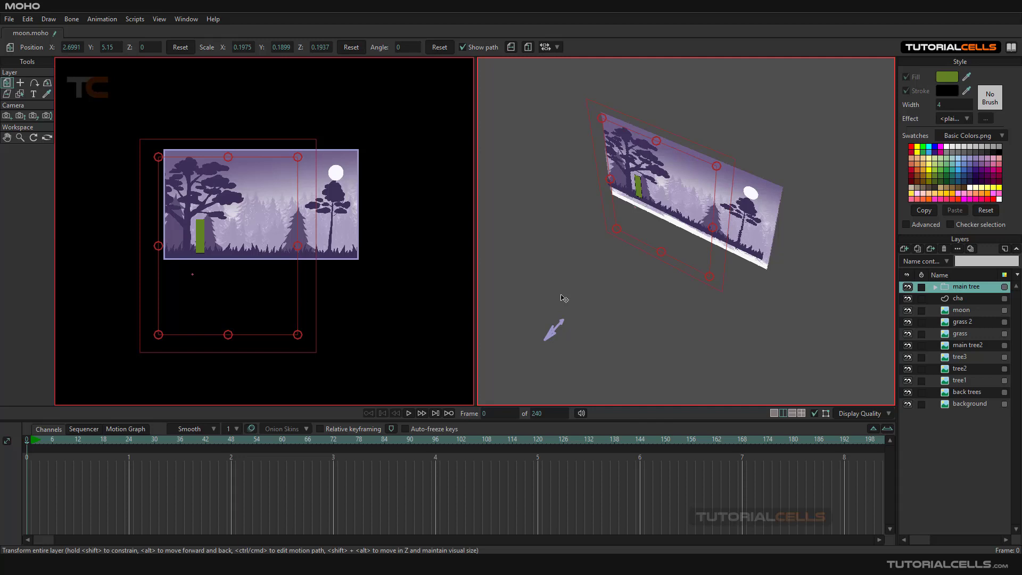
Move the main tree group toward the camera to about Z 0.72 while maintaining its visual size in the frame.
scroll(213, 221, "up", 3)
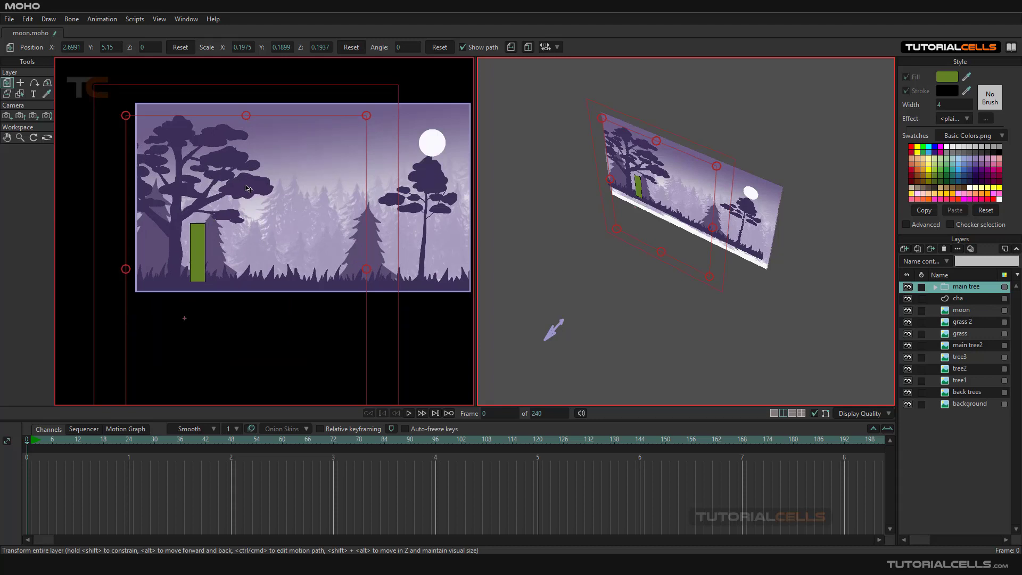
left_click_drag(247, 188, 177, 75)
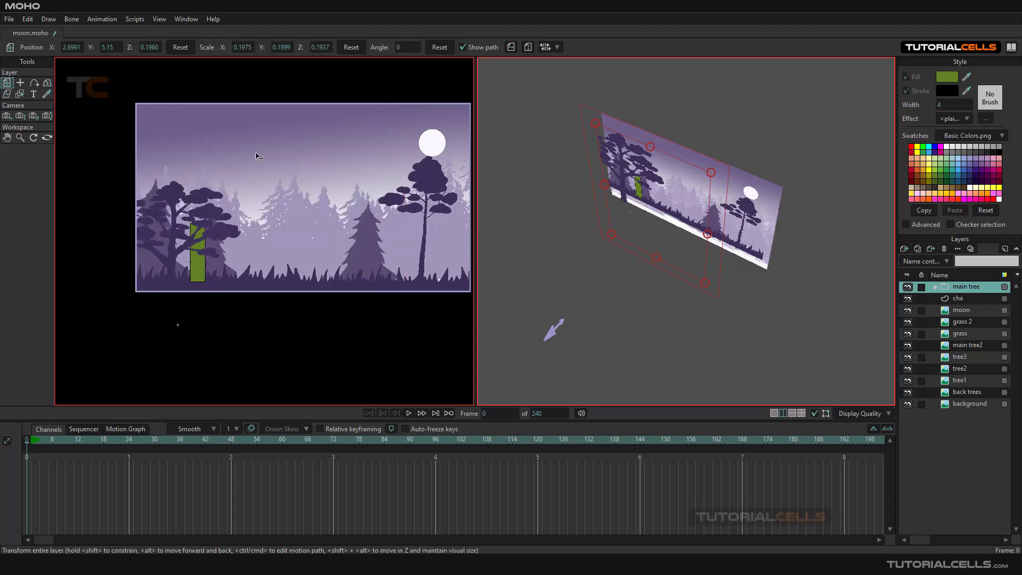
left_click_drag(260, 180, 264, 213)
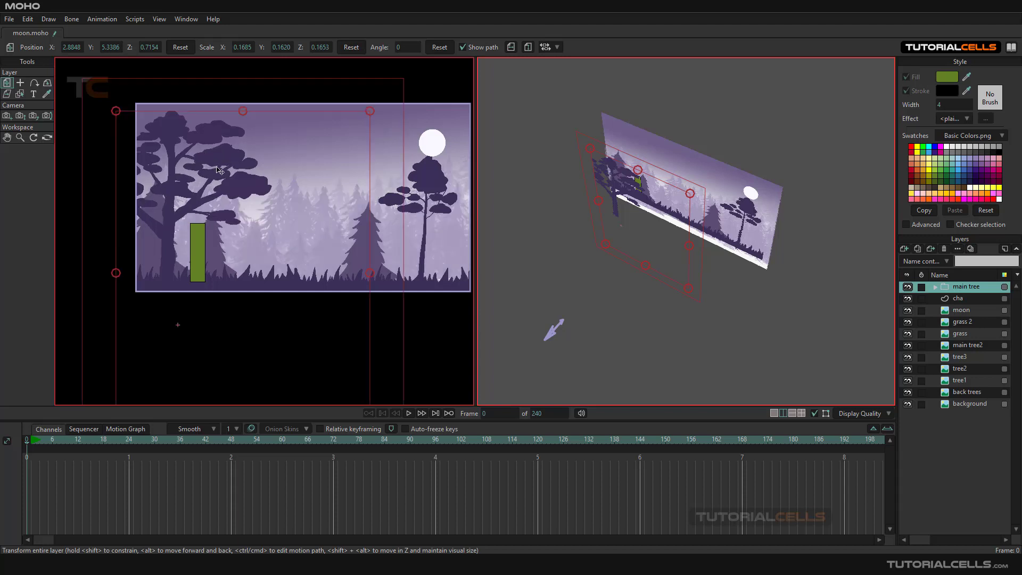
Move the main tree group closer to the camera, to about Z 1.07, while maintaining its visual size in the frame.
left_click_drag(216, 169, 228, 195)
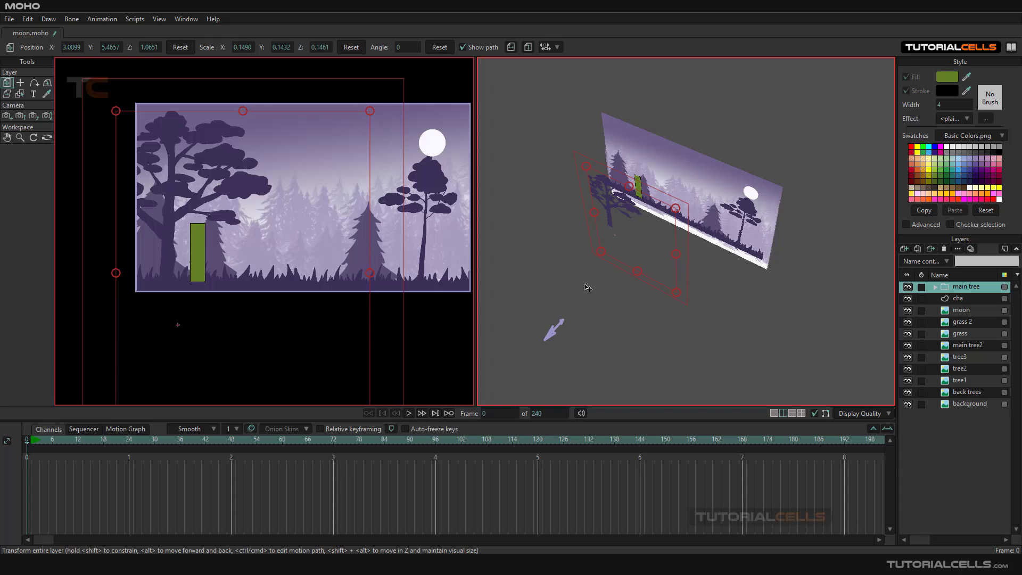
left_click(8, 117)
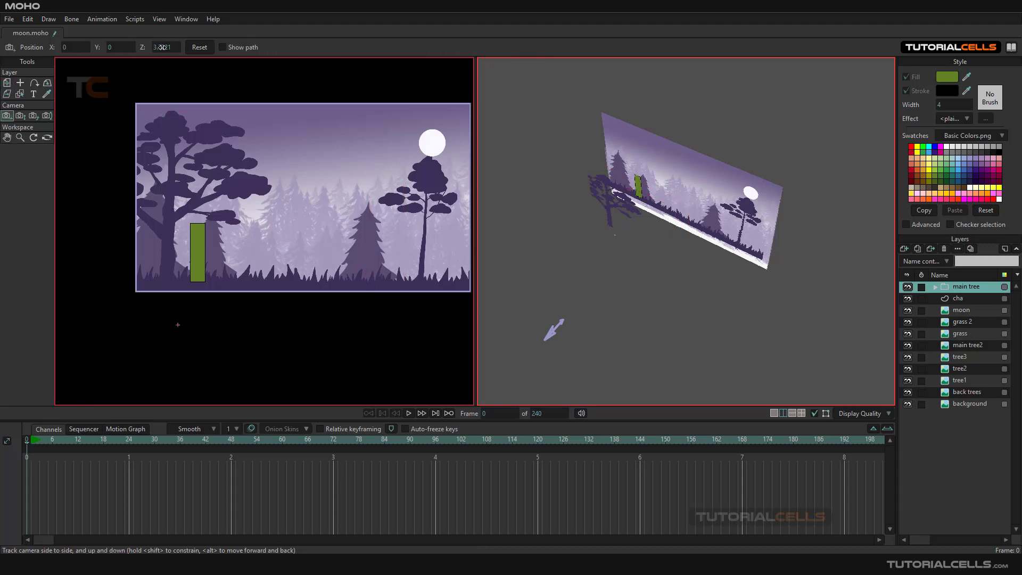
left_click_drag(162, 47, 197, 50)
left_click(46, 137)
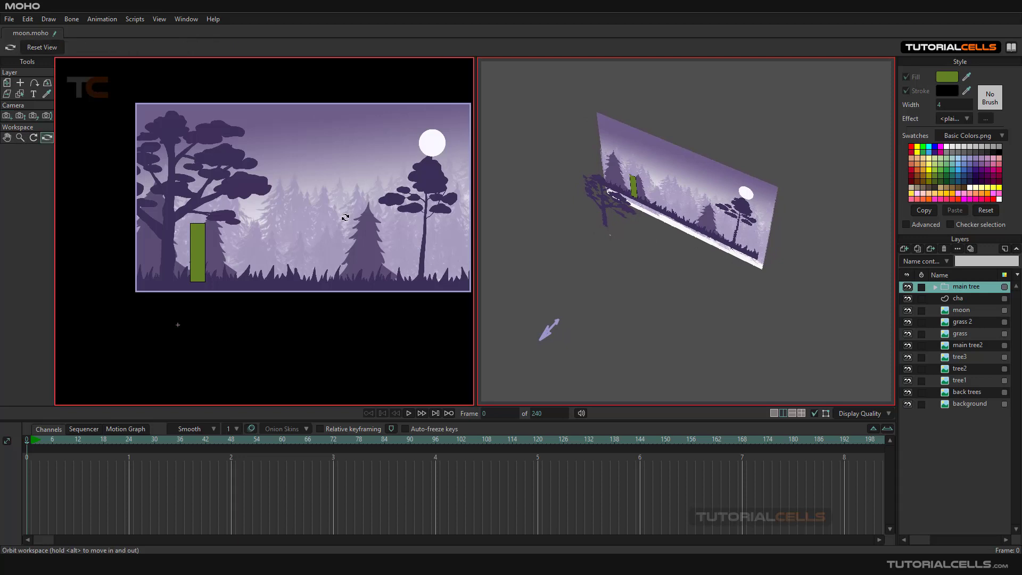
left_click_drag(591, 256, 846, 276)
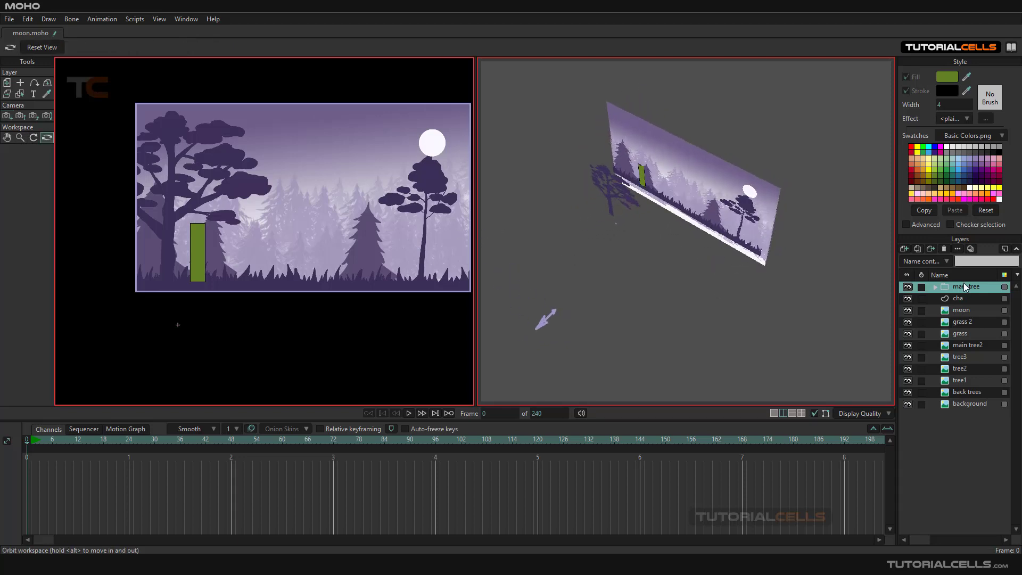
Move the cha layer toward the camera to about Z 0.46, keeping its scale at 1.
left_click(958, 300)
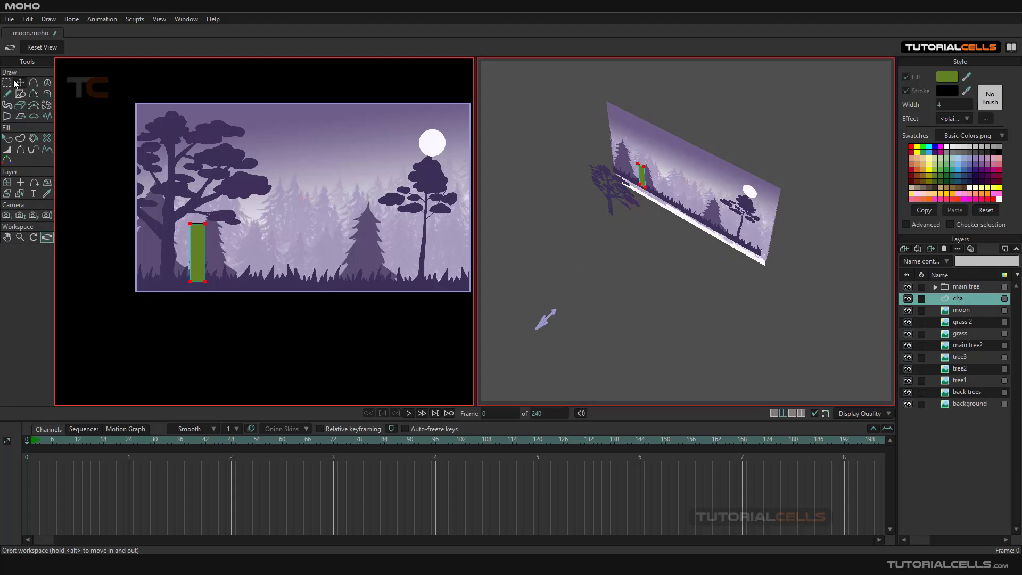
left_click(6, 182)
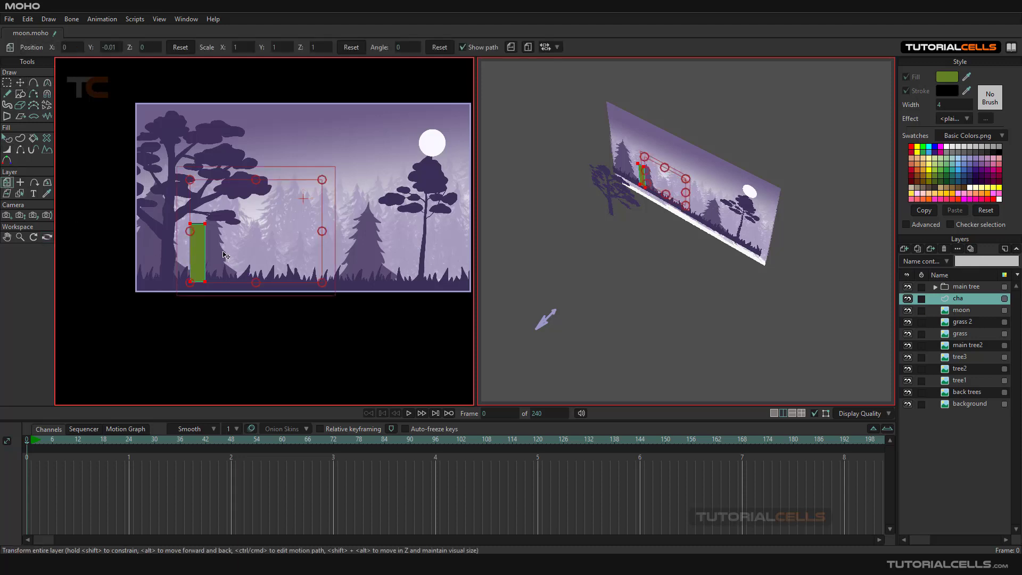
left_click_drag(201, 253, 167, 268)
left_click(611, 268)
left_click_drag(611, 268, 616, 266)
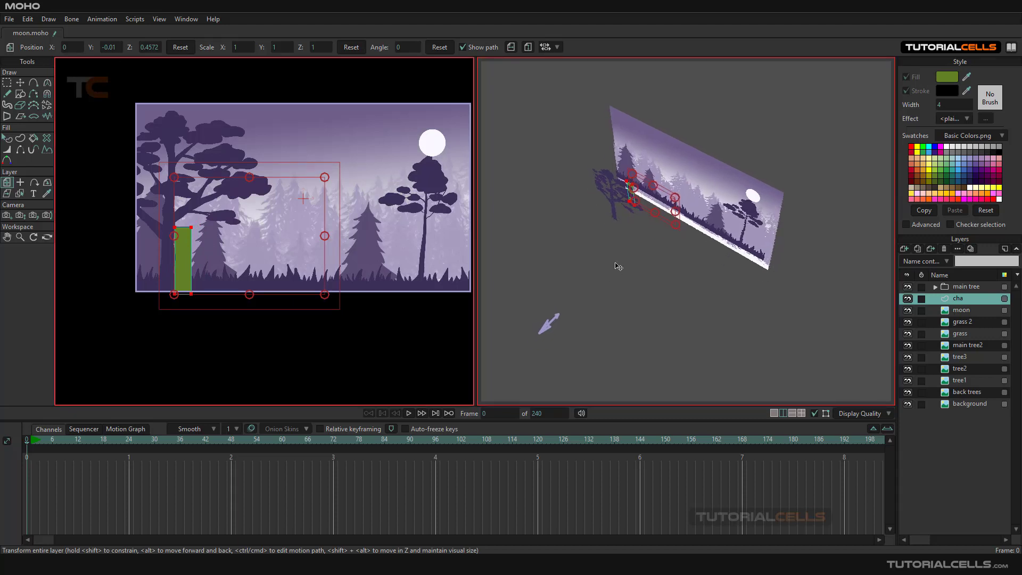
left_click(46, 238)
mouse_move(640, 219)
left_mouse_down()
mouse_move(637, 276)
mouse_move(646, 228)
left_mouse_up()
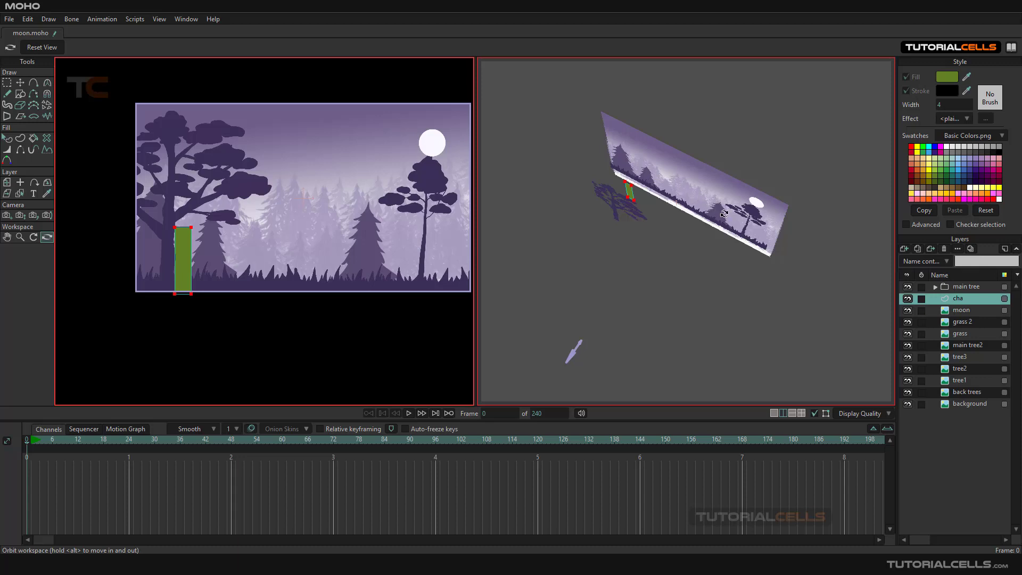
Review the moon layer's image, motion blur, shadow and general settings, leaving them as they are.
left_click(948, 313)
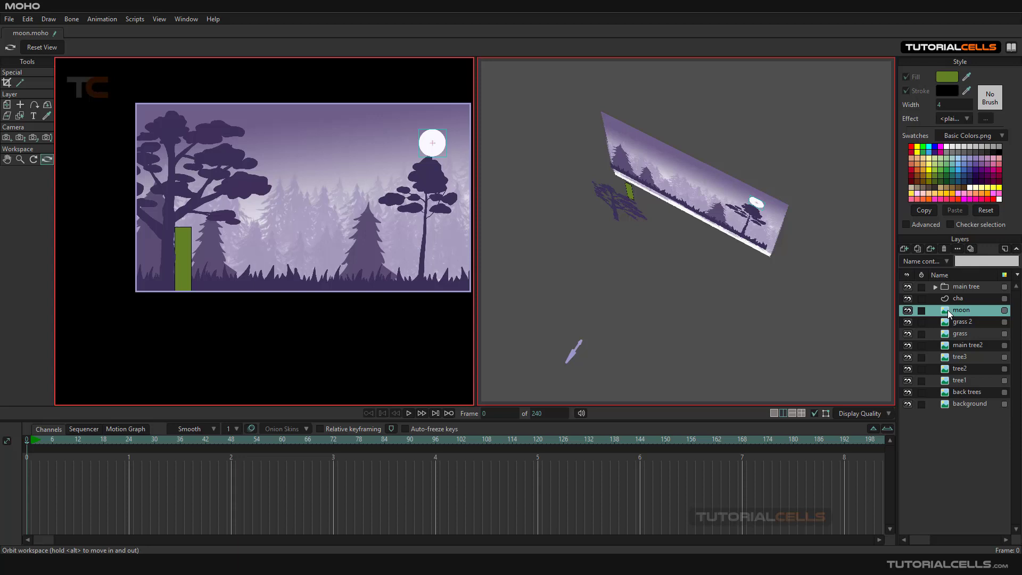
double_click(948, 313)
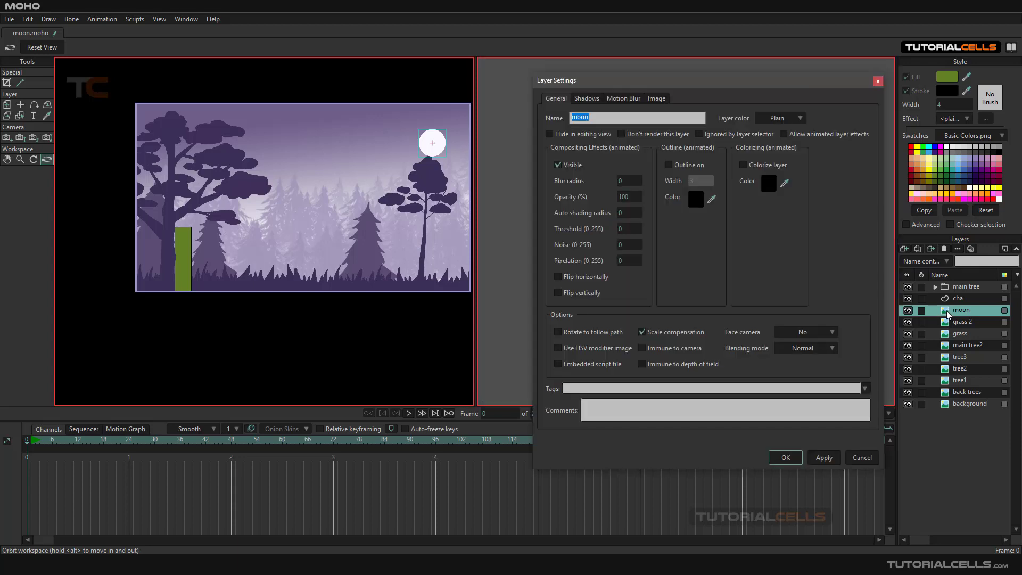
left_click_drag(690, 83, 670, 77)
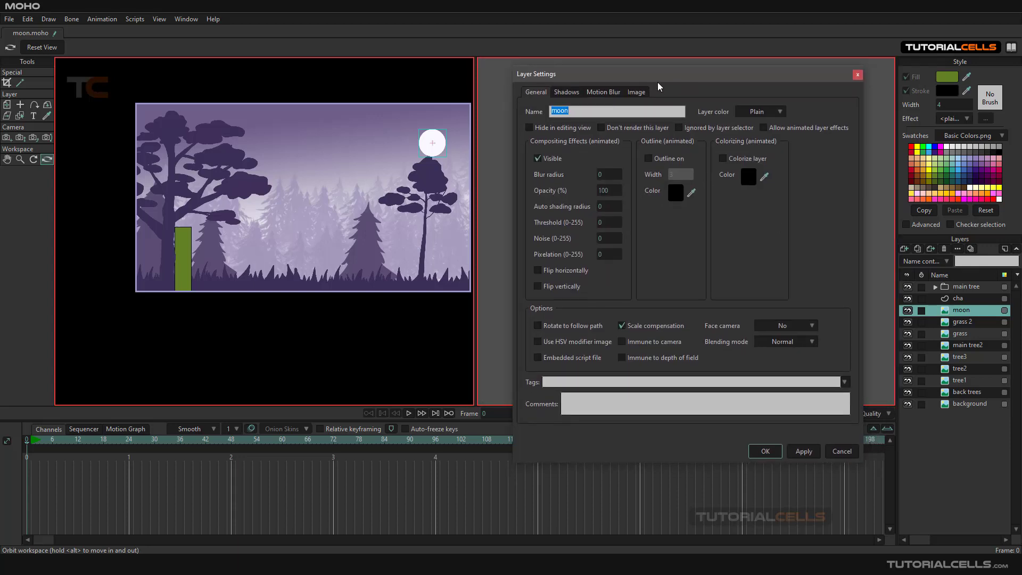
left_click(637, 92)
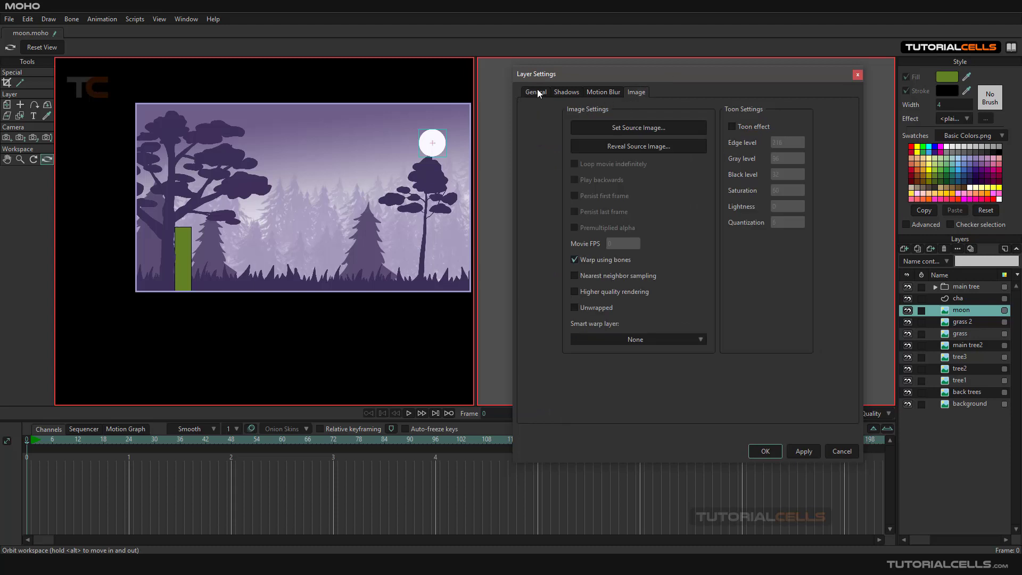
left_click(599, 91)
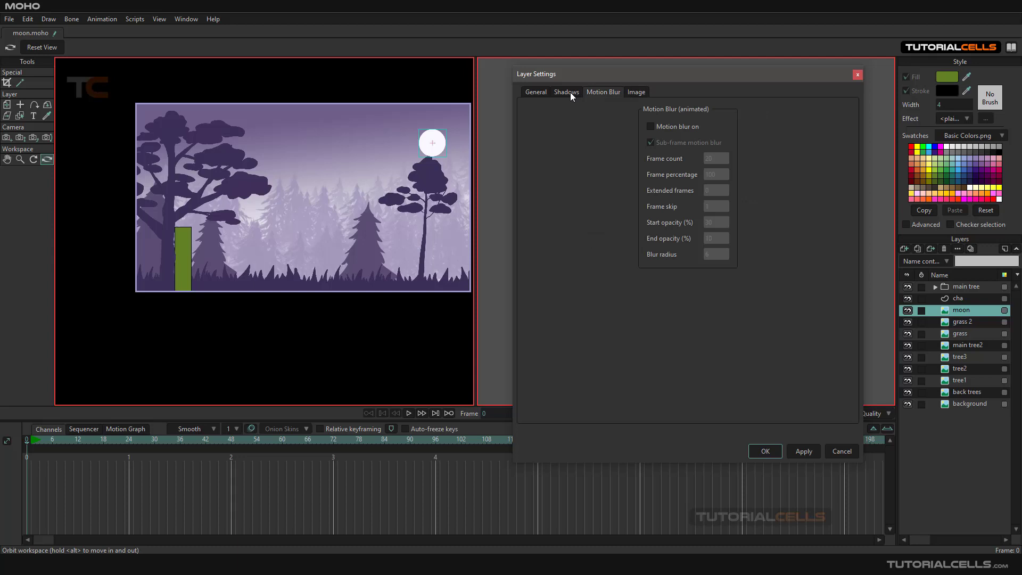
left_click(570, 91)
left_click(547, 92)
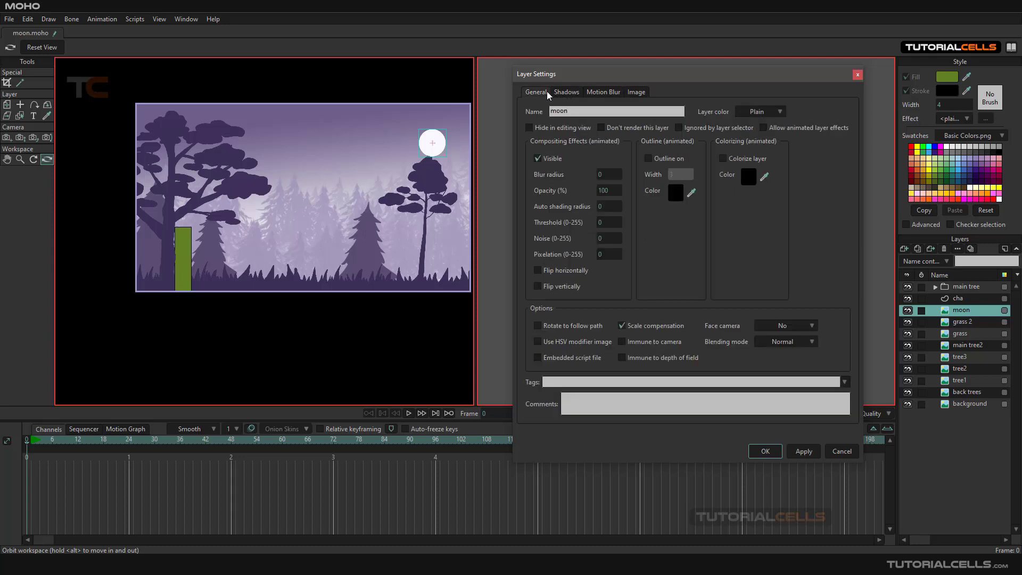
left_click(858, 75)
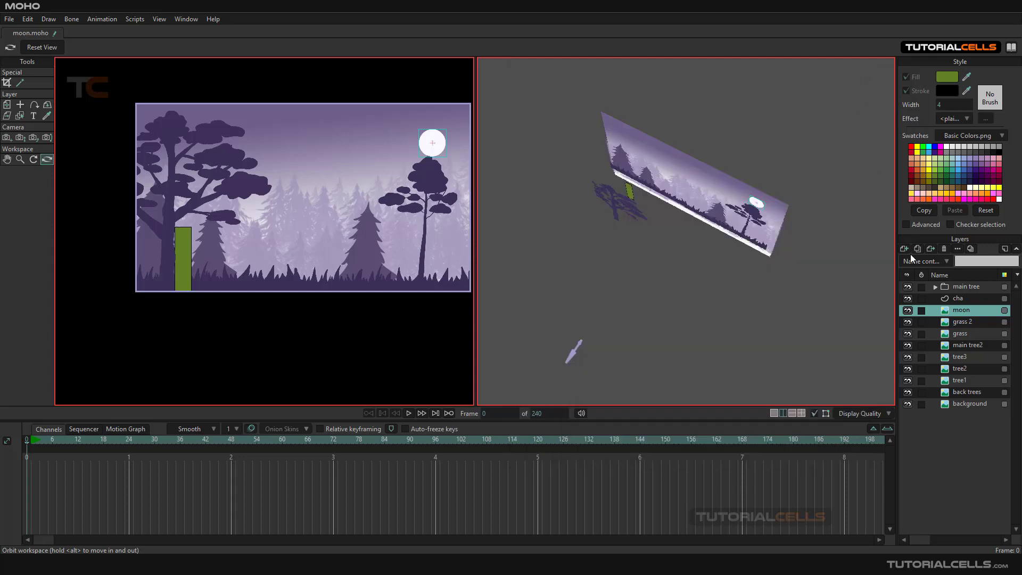
Select the grass 2 layer and reset the camera pane's view to its default framing.
left_click(951, 322)
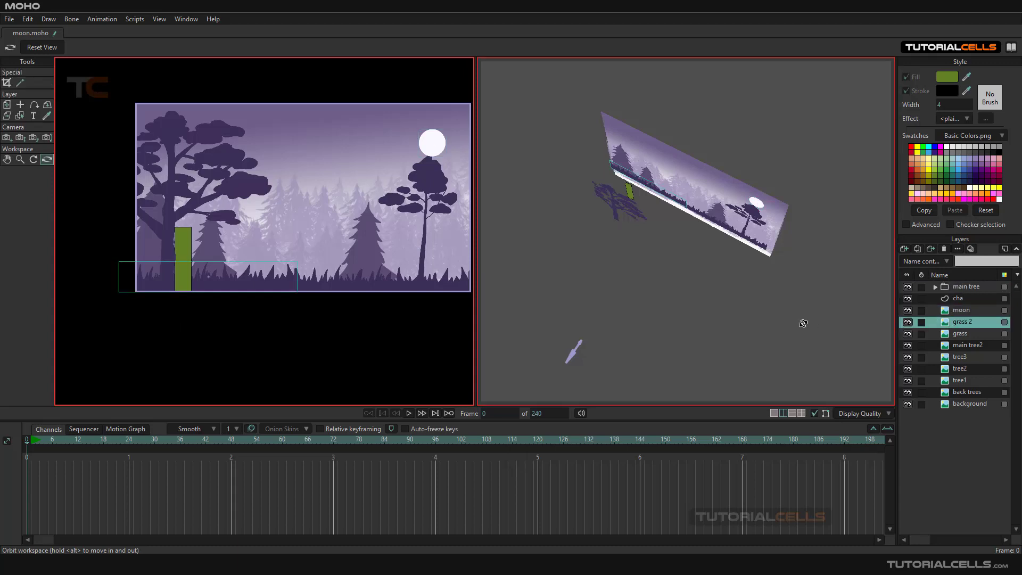
left_click(331, 358)
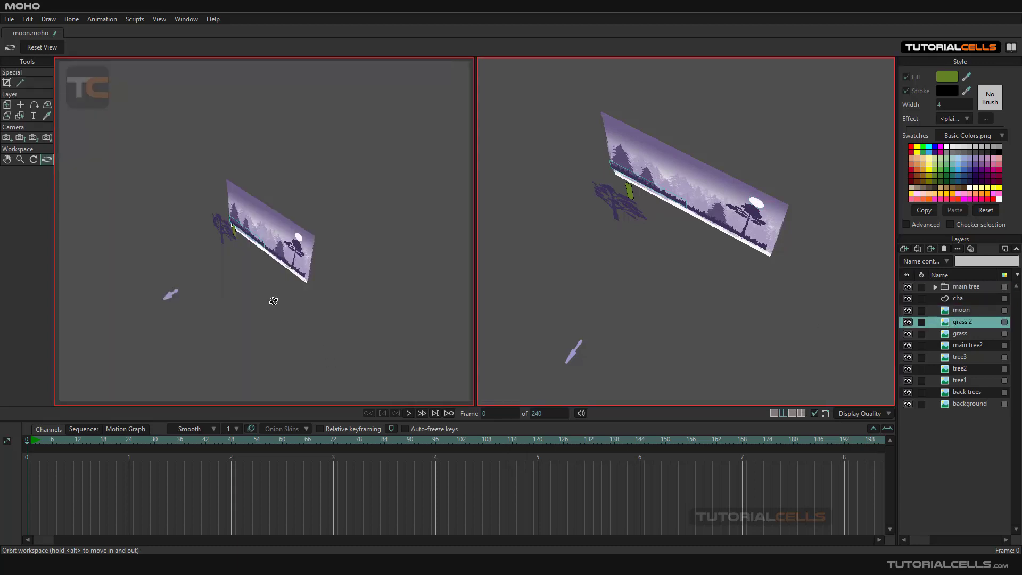
left_click(42, 48)
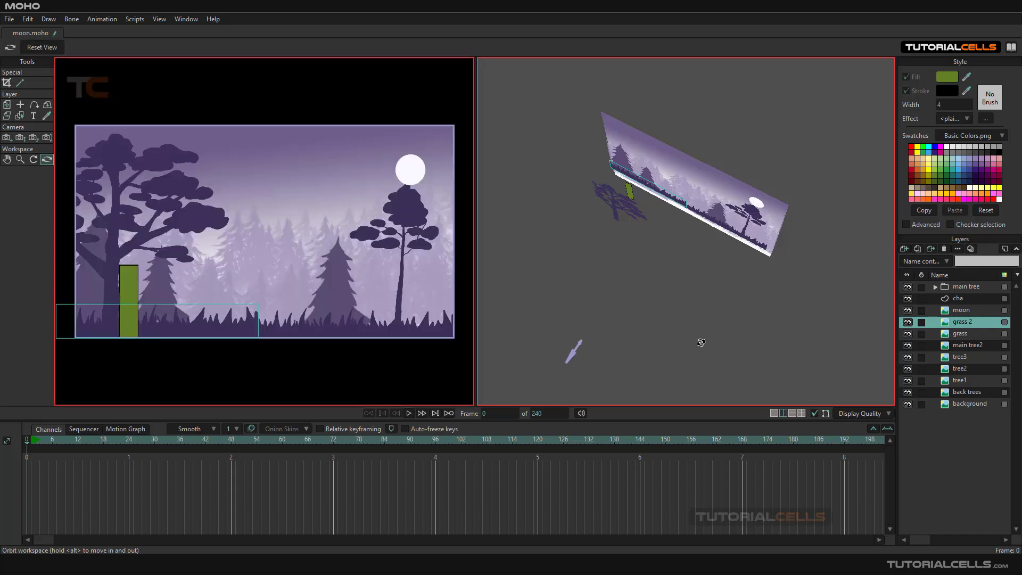
Check the grass layer's quick settings and the main tree2 layer's general settings.
left_click(959, 333)
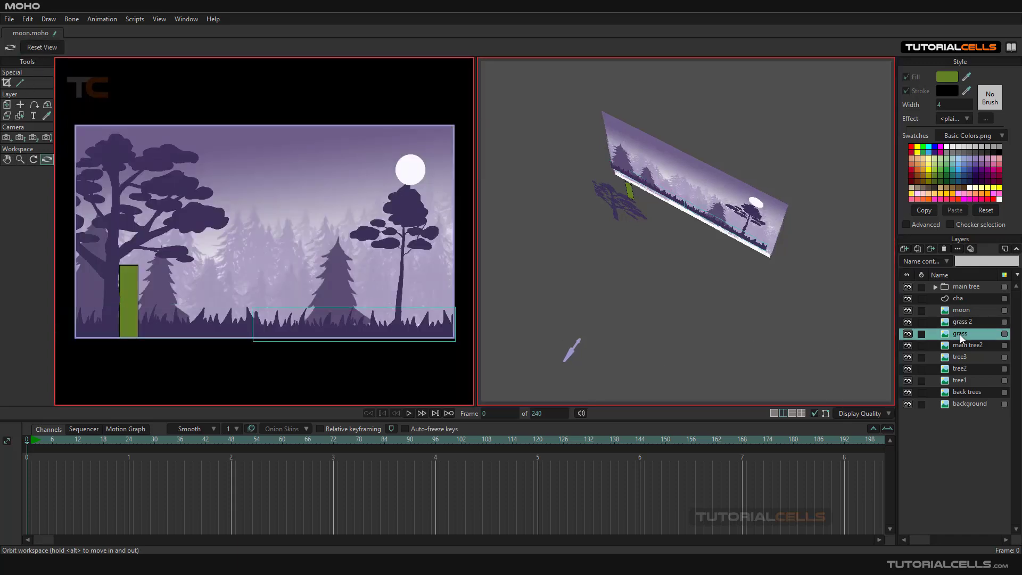
right_click(960, 333)
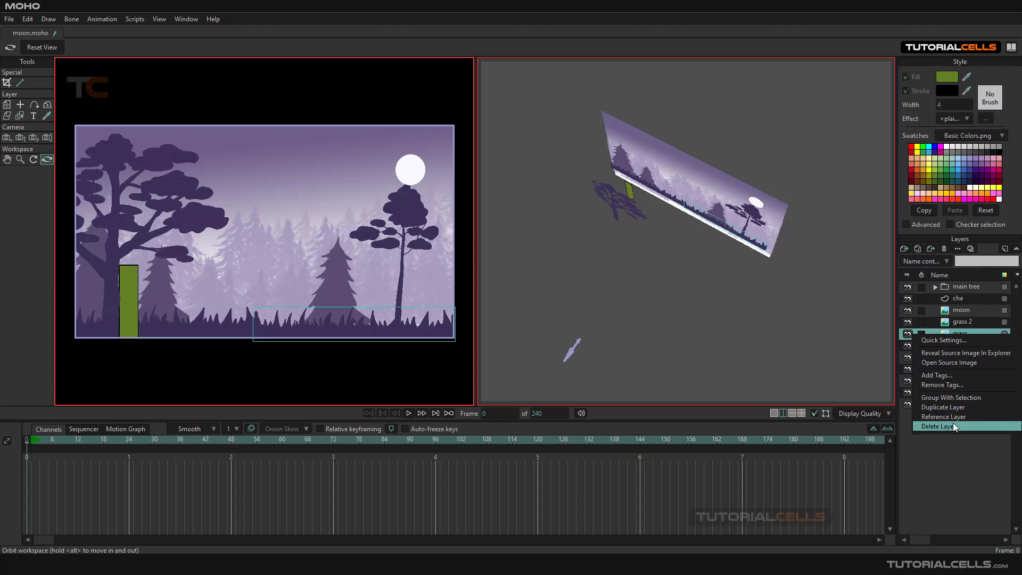
left_click(946, 339)
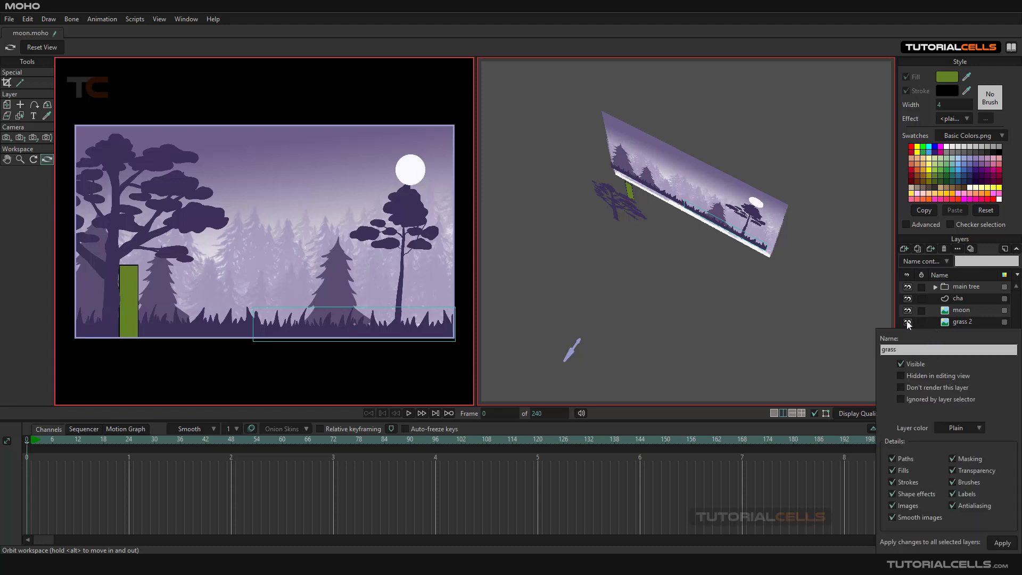
left_click(850, 309)
left_click(959, 346)
double_click(959, 345)
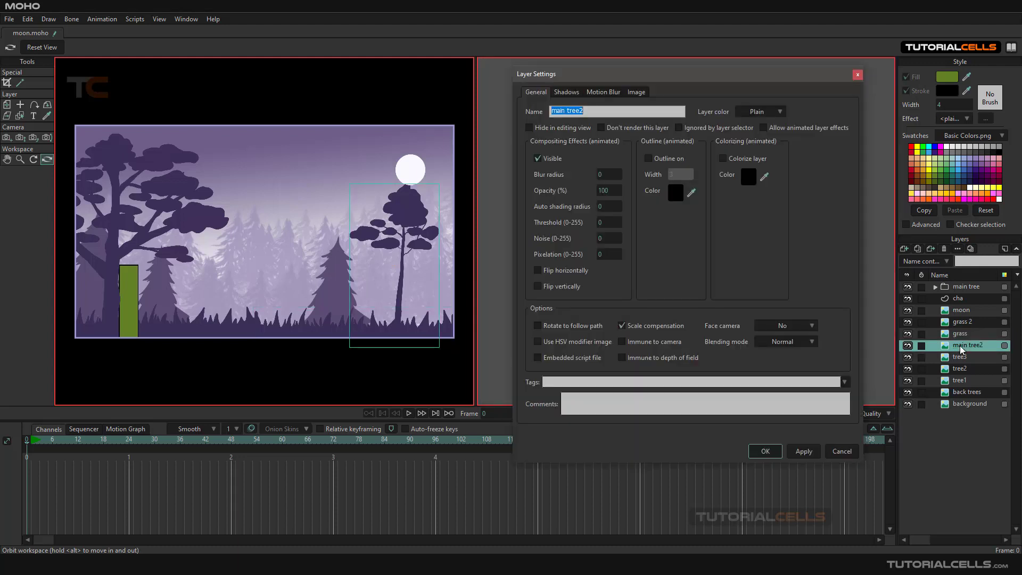
left_click(857, 75)
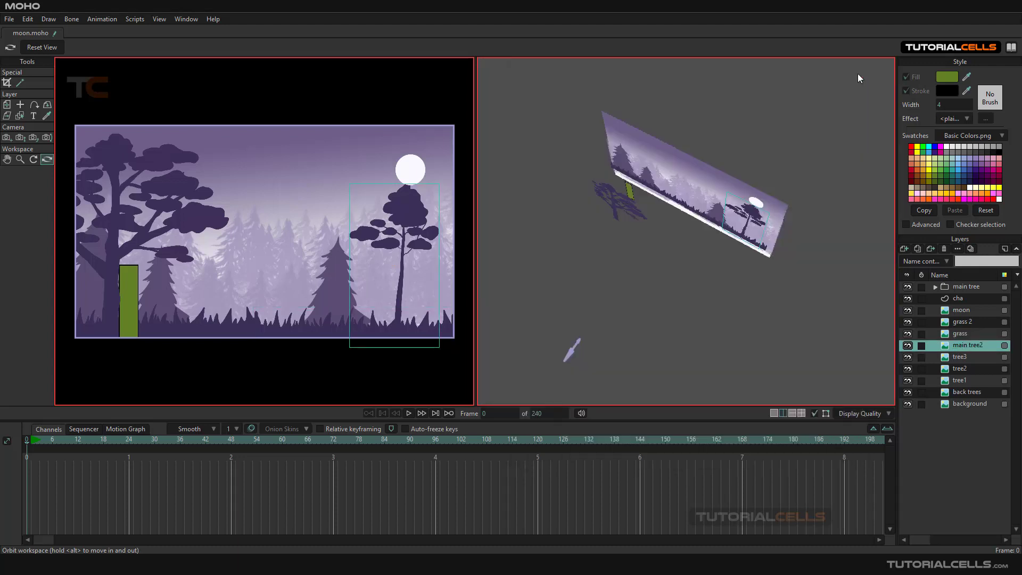
Examine the cha layer's settings, including its 3D options, vectors, motion blur, shadows and general options.
double_click(945, 301)
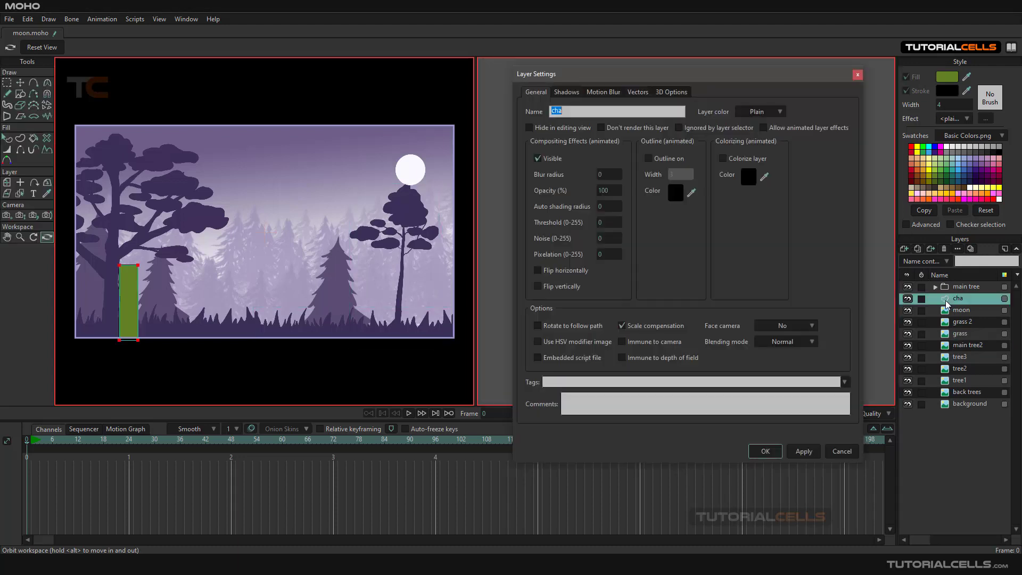
left_click(673, 92)
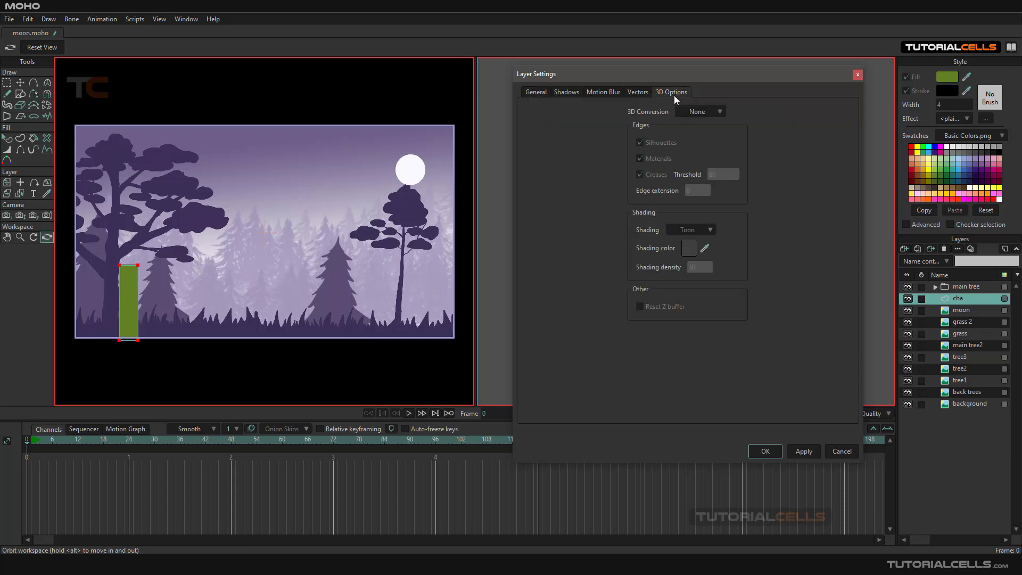
left_click(638, 92)
left_click(603, 91)
left_click(566, 92)
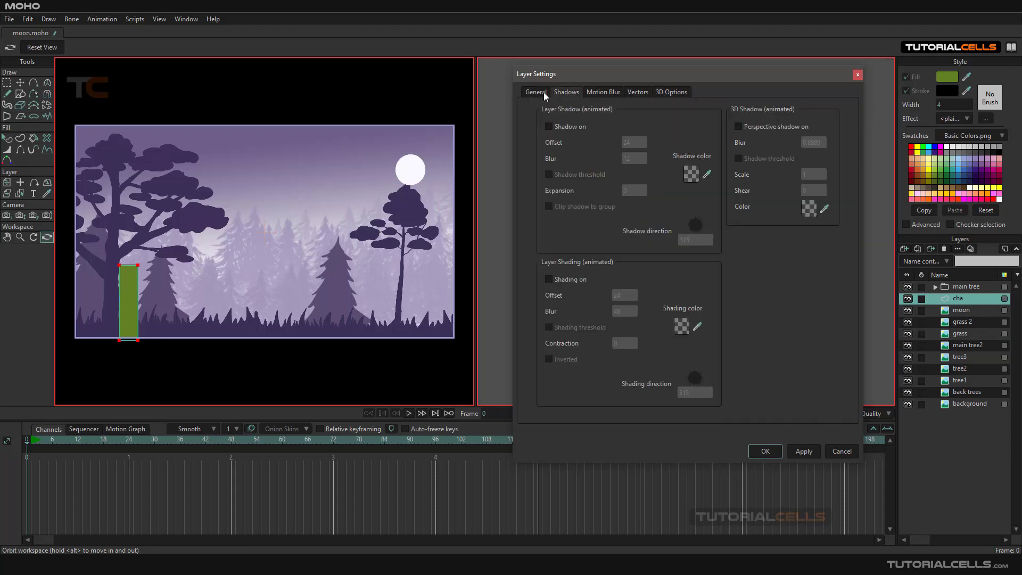
left_click(544, 91)
left_click(858, 74)
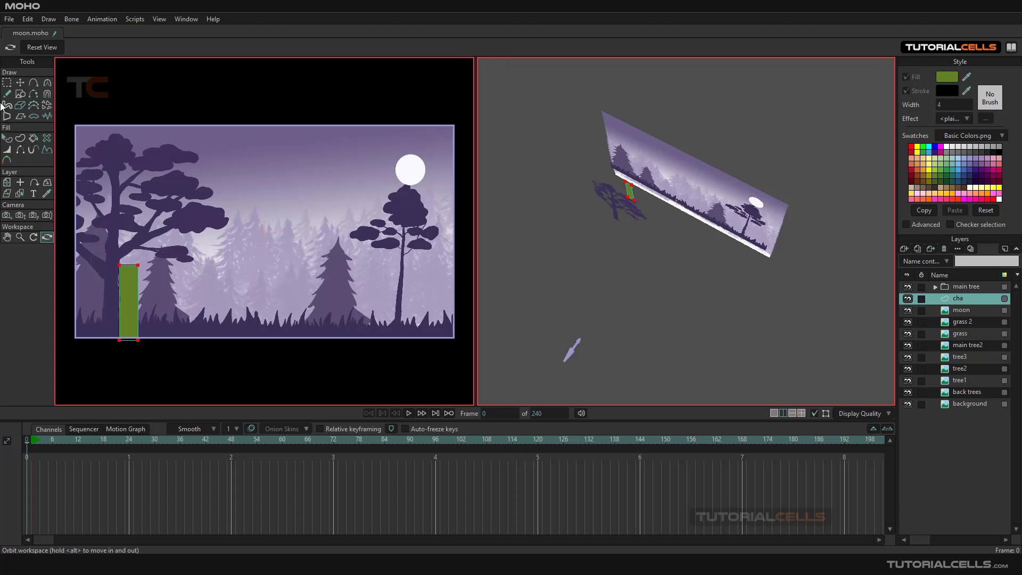
left_click(20, 83)
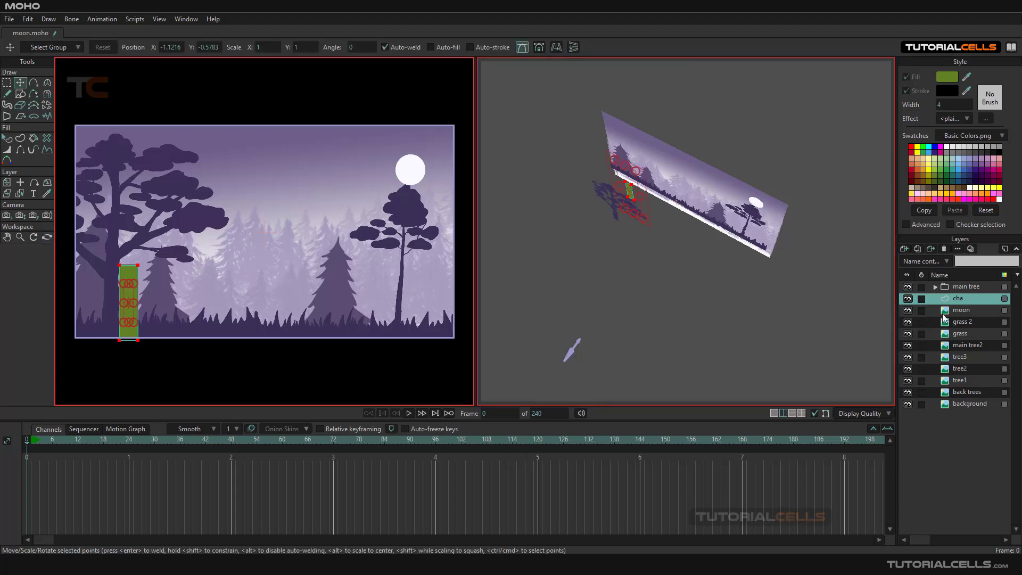
double_click(954, 298)
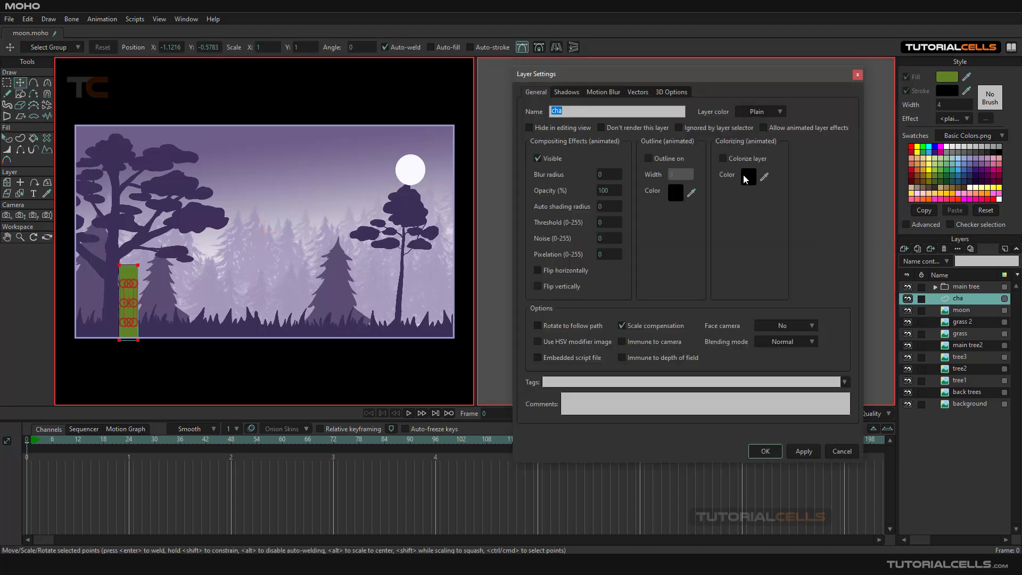
left_click(672, 93)
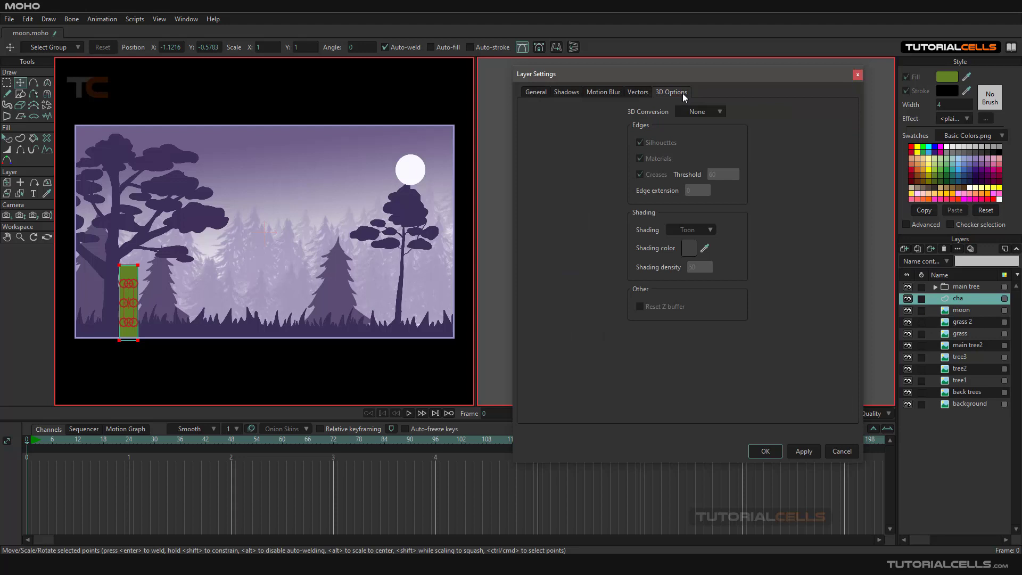
left_click(856, 75)
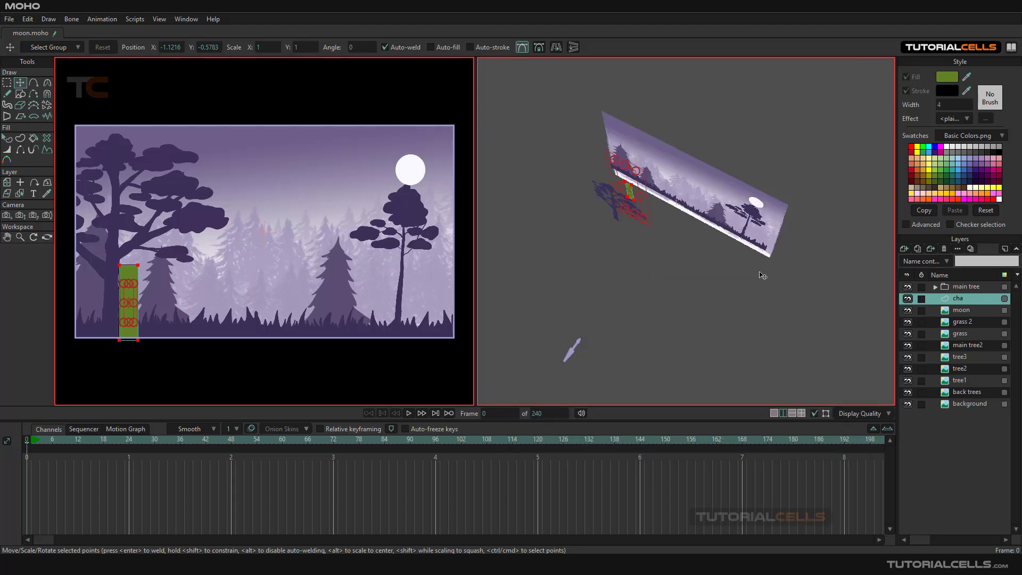
Shift the cha layer's green placeholder shape slightly left so it is partly behind the main tree's trunk, at about X -1.21.
left_click(672, 226)
left_click(47, 238)
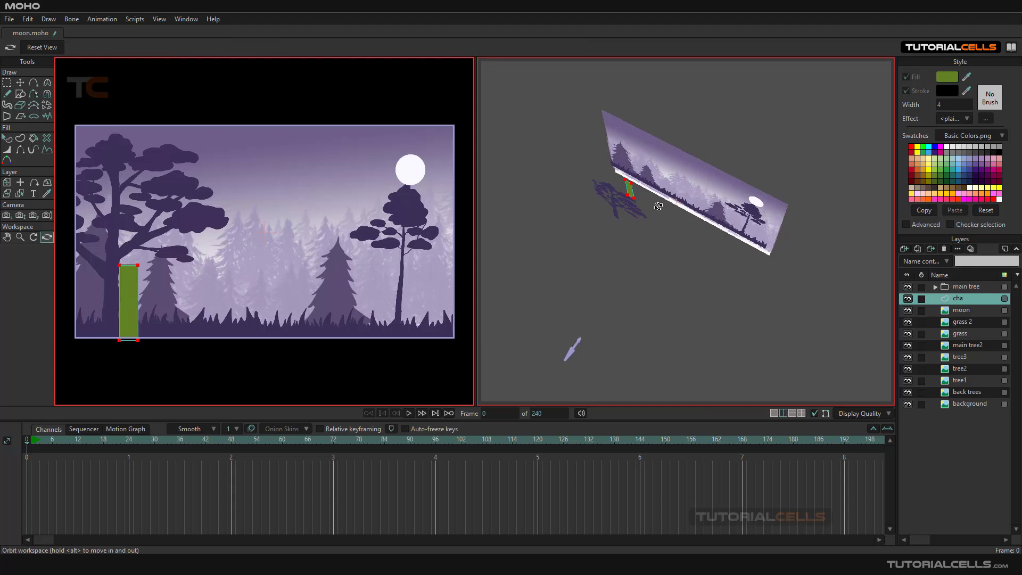
left_click(965, 287)
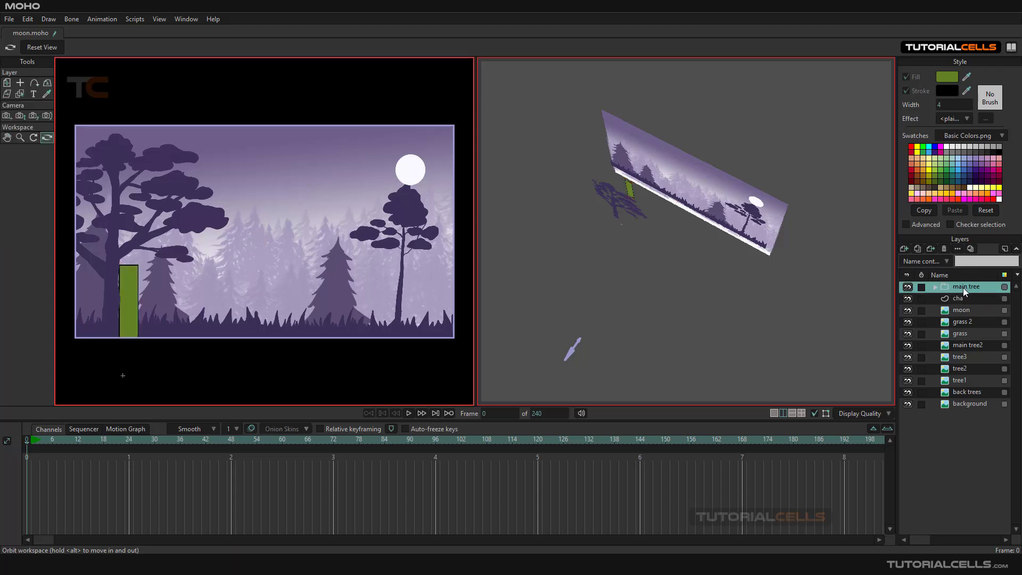
left_click(955, 300)
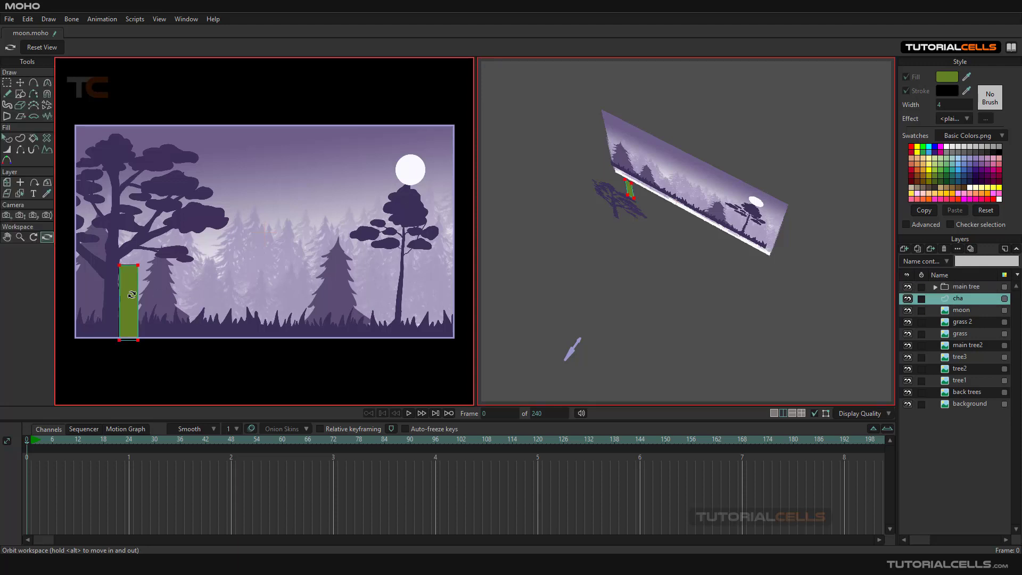
left_click(19, 83)
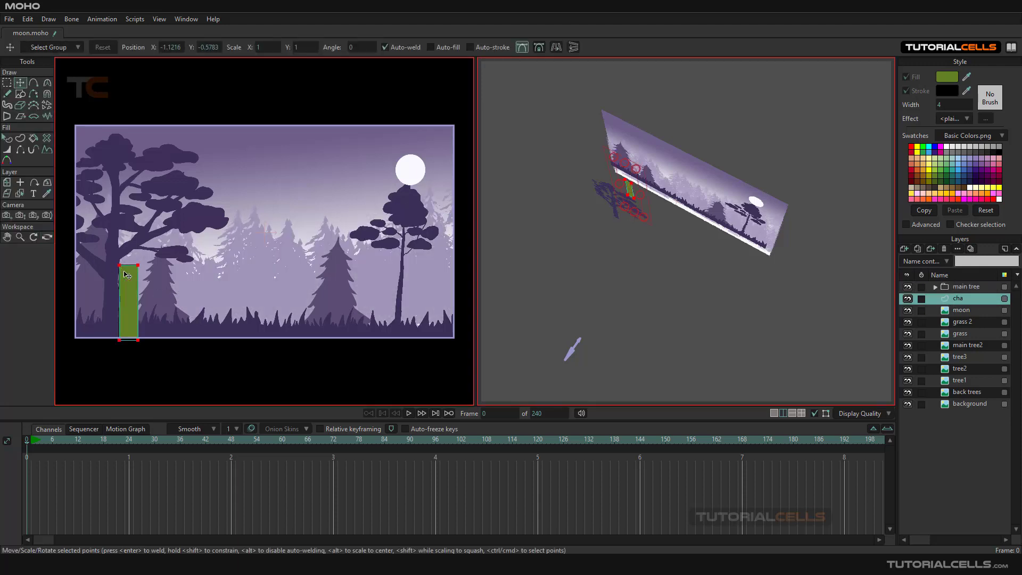
left_click_drag(126, 274, 116, 274)
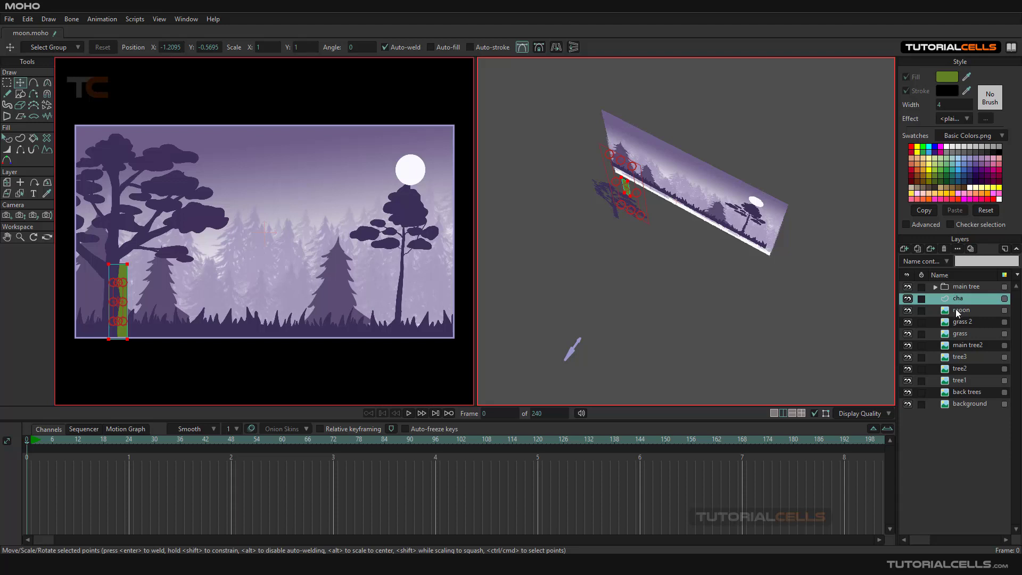
Move the moon to about X 1.24, Y 0.66 and reorder its layer between tree1 and back trees.
left_click(957, 310)
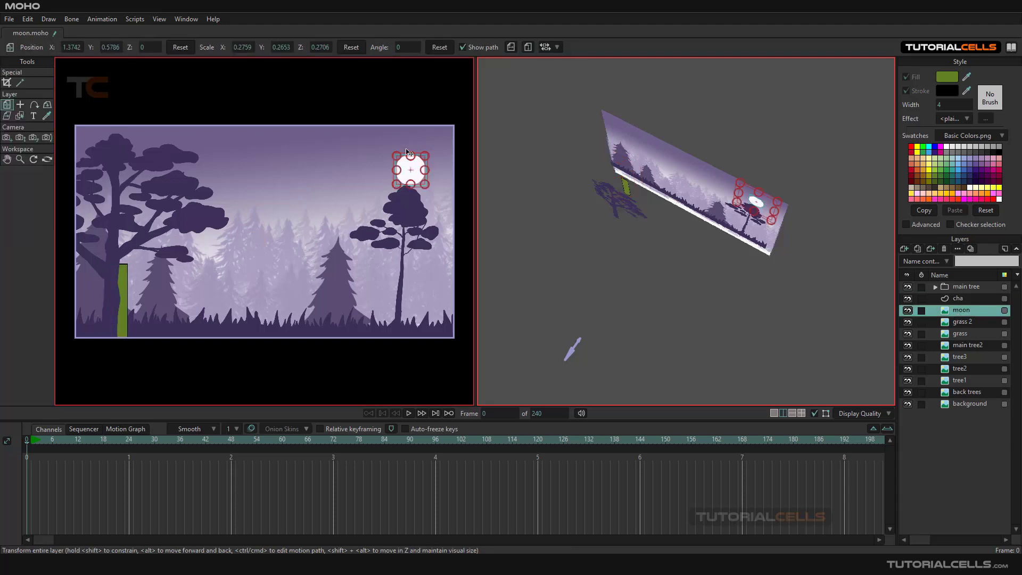
left_click_drag(410, 177, 394, 168)
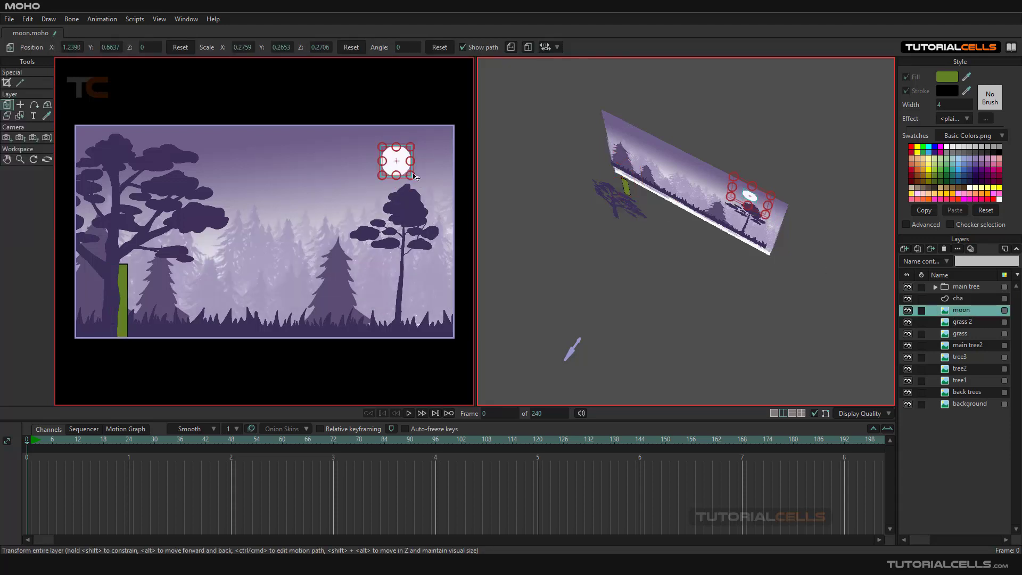
left_click_drag(948, 313, 956, 392)
Examine the position and depth of the background, back trees, moon, tree and cha layers one by one.
left_click(959, 404)
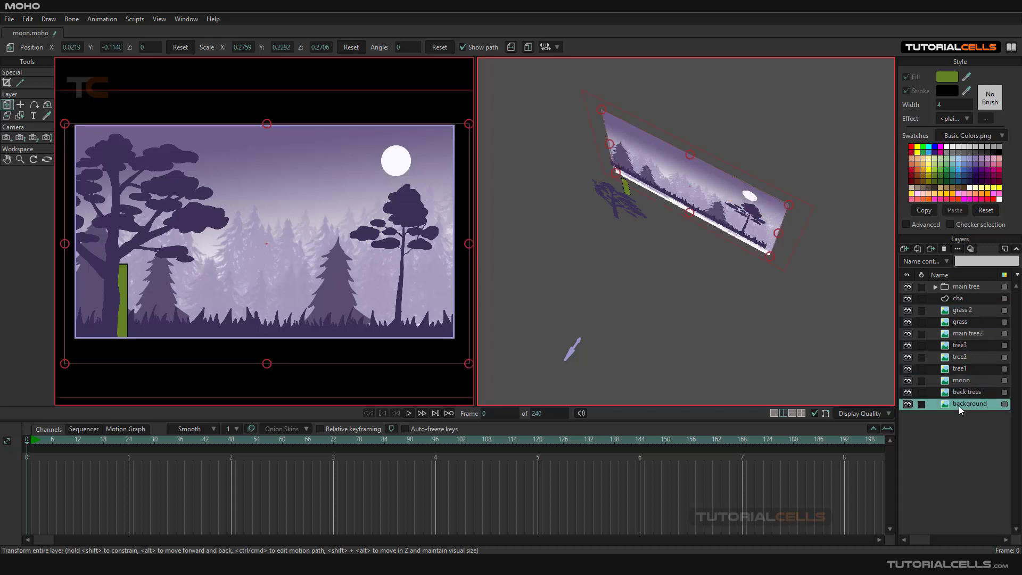
left_click(961, 392)
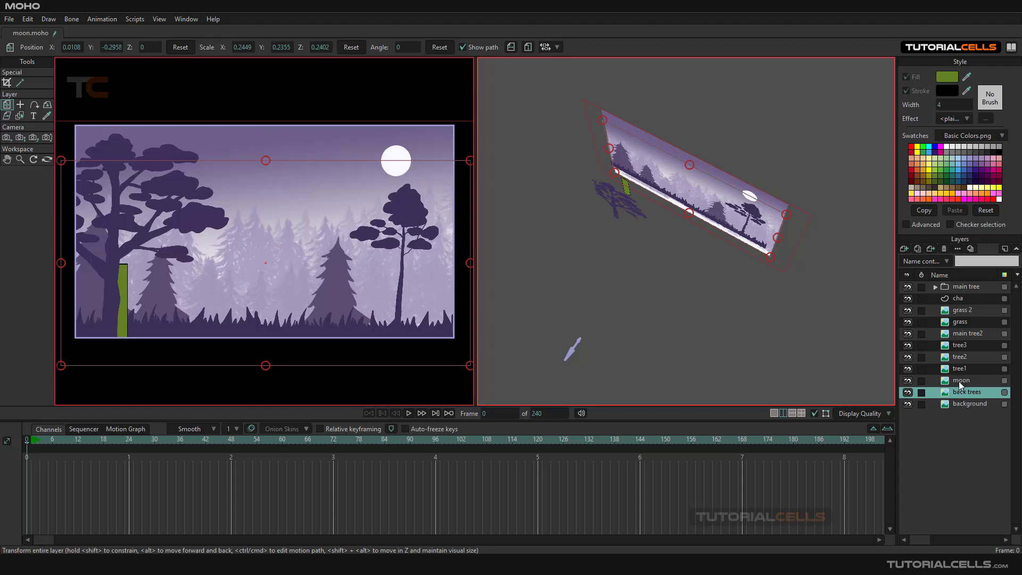
left_click(959, 381)
left_click(957, 357)
left_click(956, 346)
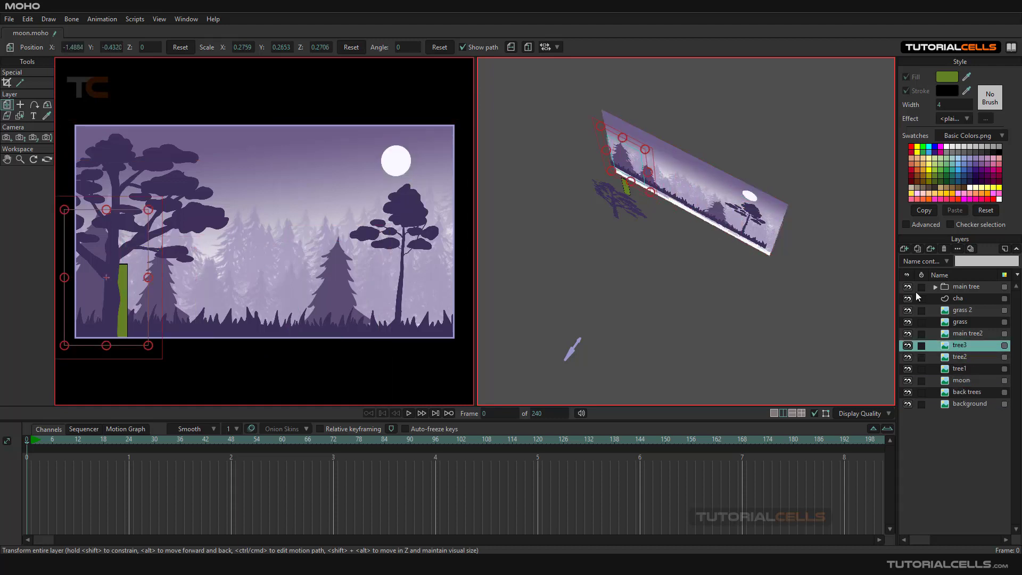
scroll(726, 212, "up", 3)
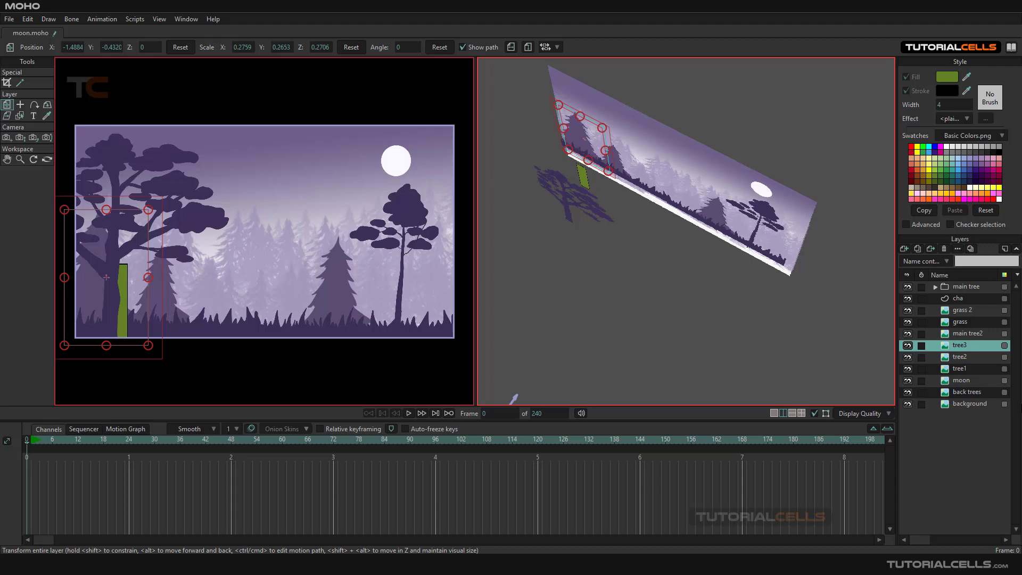
left_click(959, 359)
left_click(957, 368)
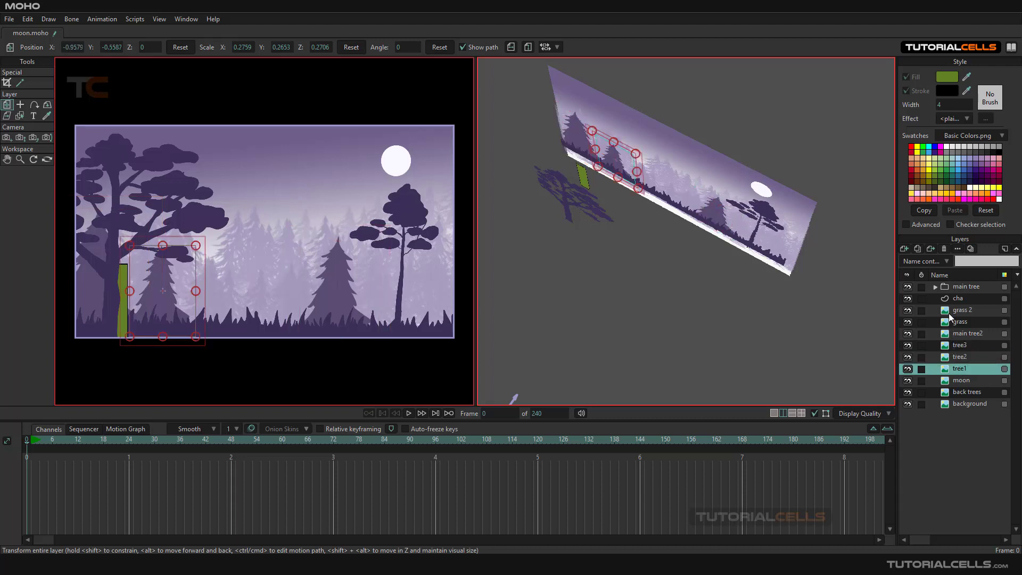
left_click(956, 299)
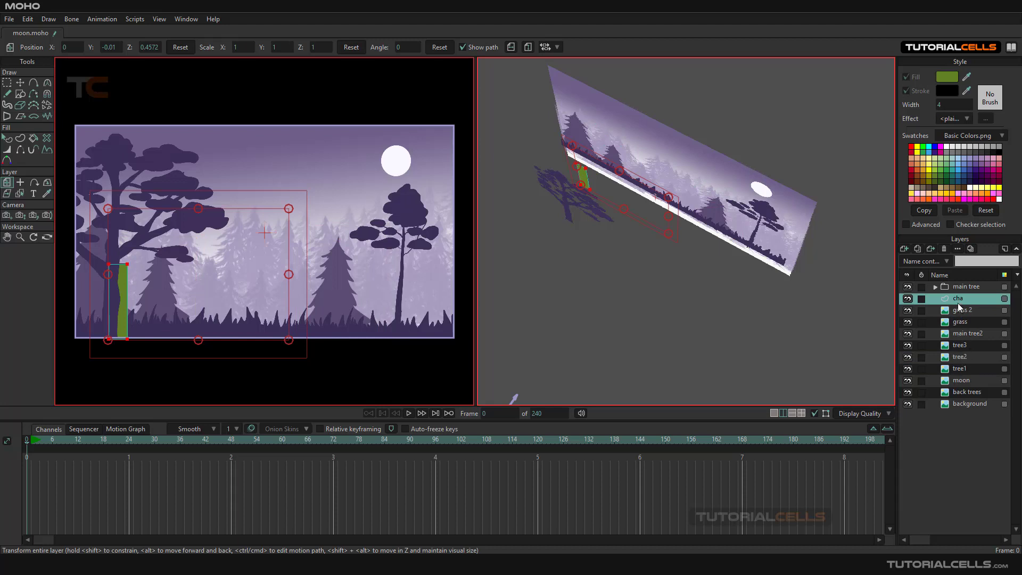
left_click(959, 357)
left_click(958, 366)
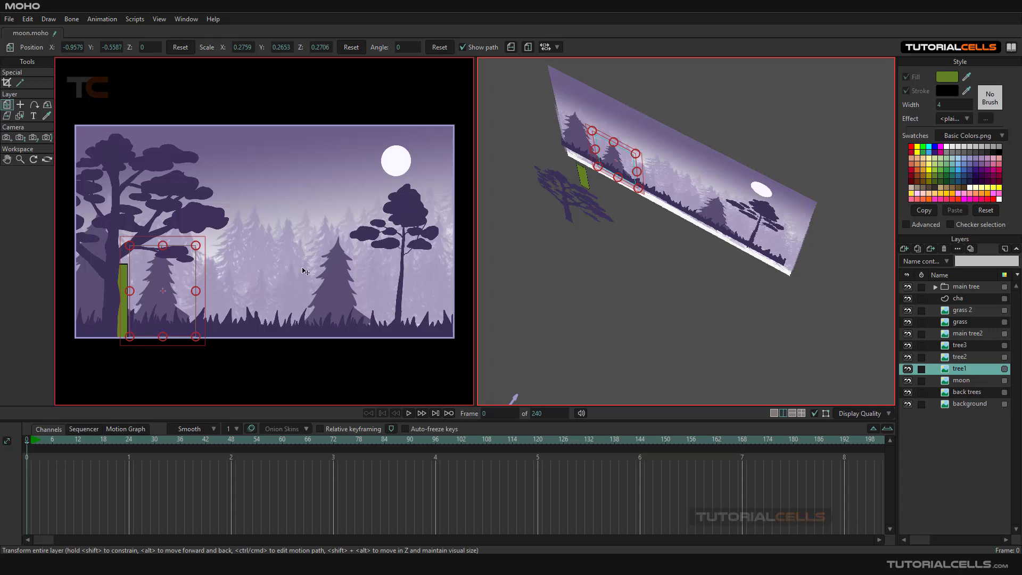
Test panning and tilting the camera across the forest scene, and reset the camera's pan and tilt.
left_click(47, 138)
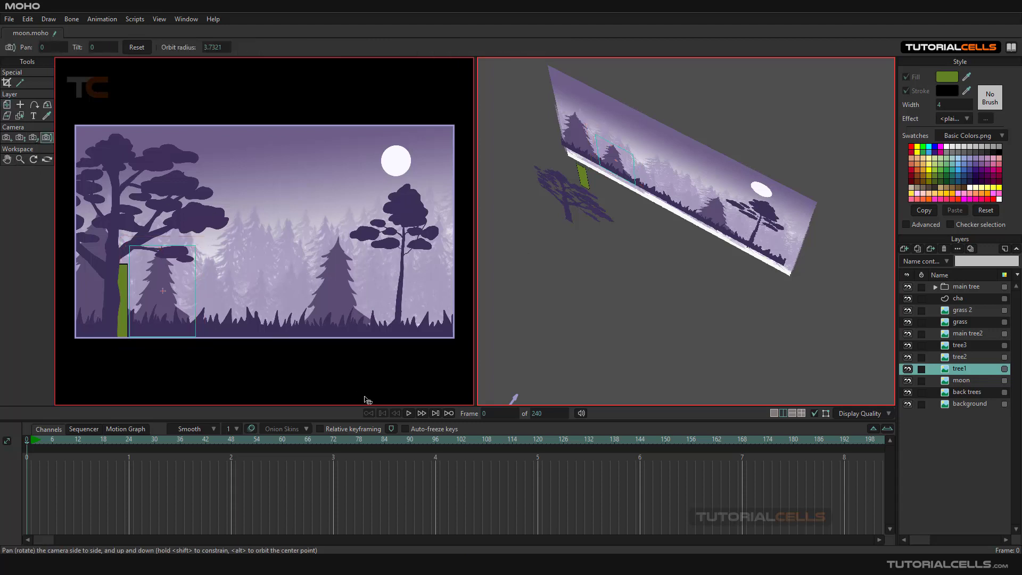
mouse_move(264, 260)
left_mouse_down()
mouse_move(279, 263)
mouse_move(181, 262)
mouse_move(265, 259)
left_mouse_up()
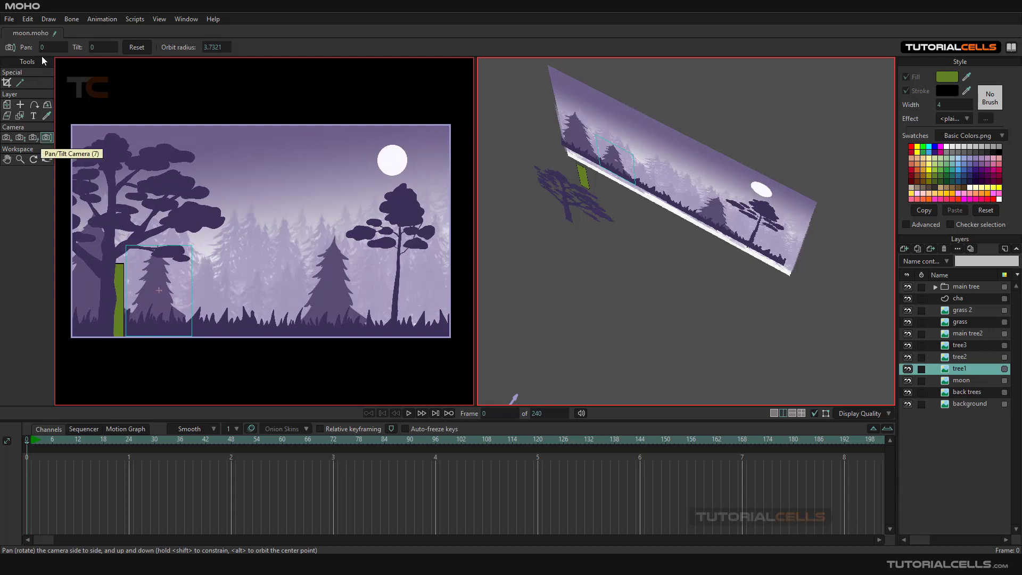
left_click_drag(48, 49, 52, 51)
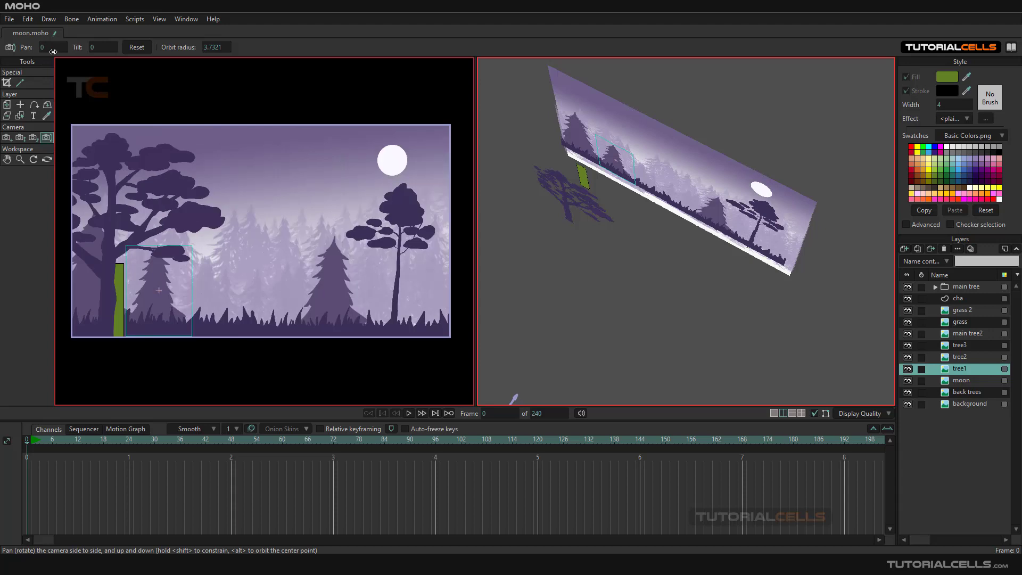
left_click_drag(191, 194, 242, 169)
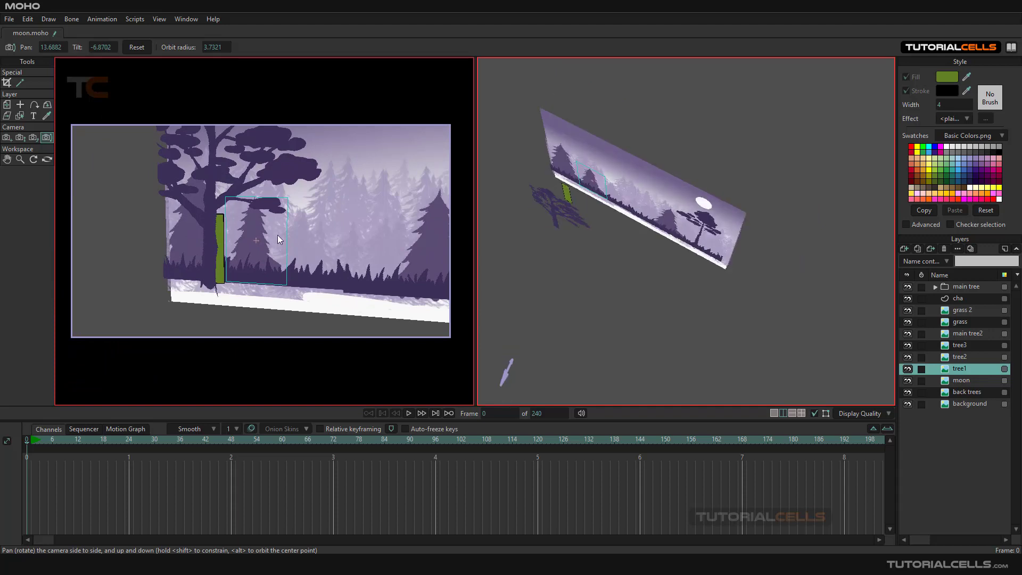
left_click_drag(277, 234, 241, 241)
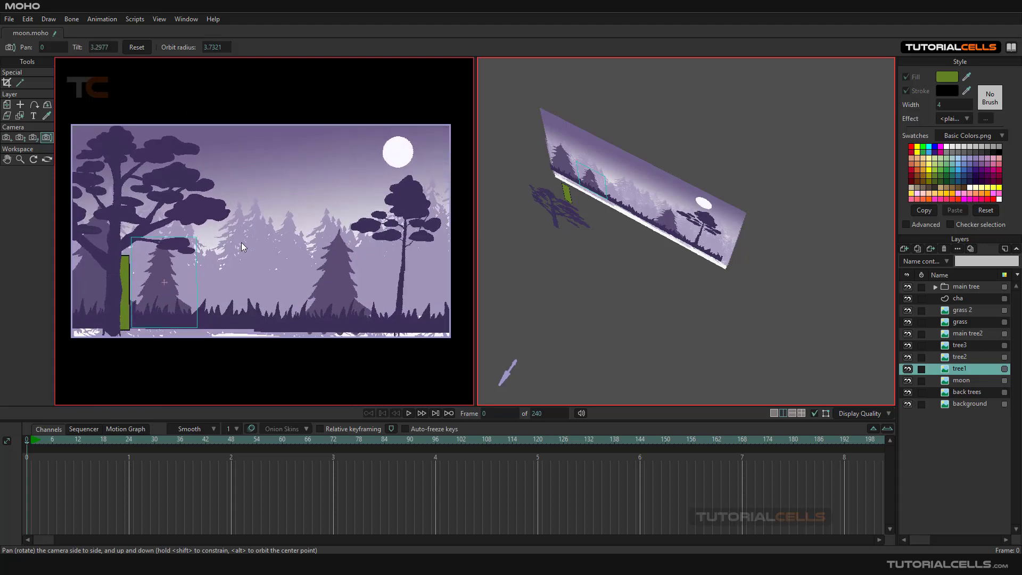
left_click(142, 47)
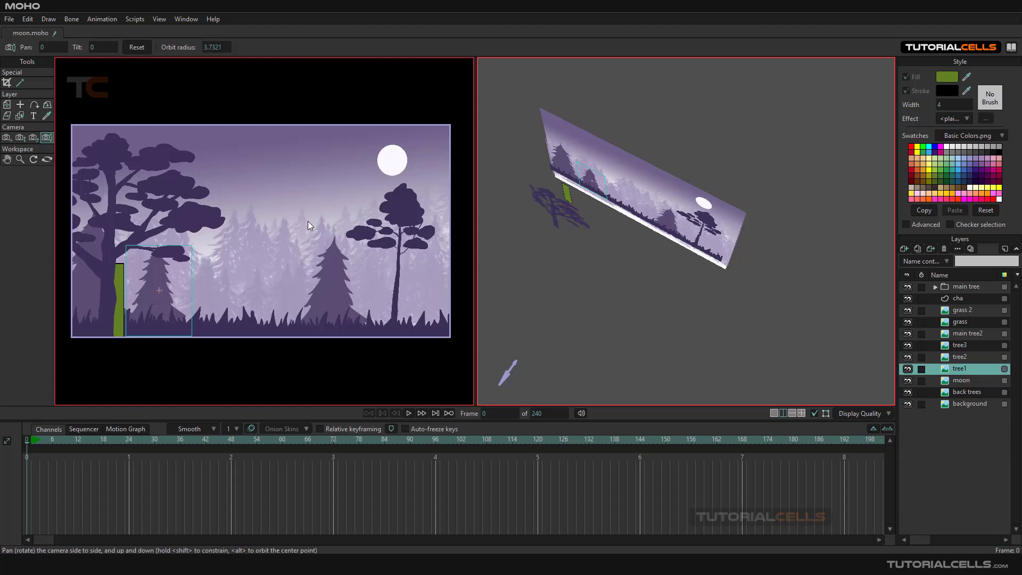
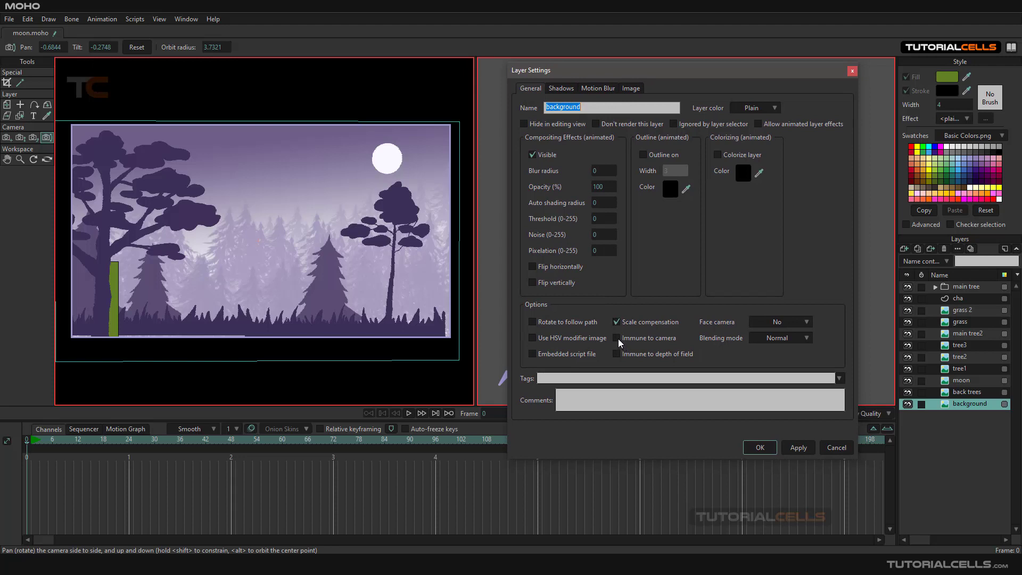
Make the background layer immune to camera movement.
left_click(618, 338)
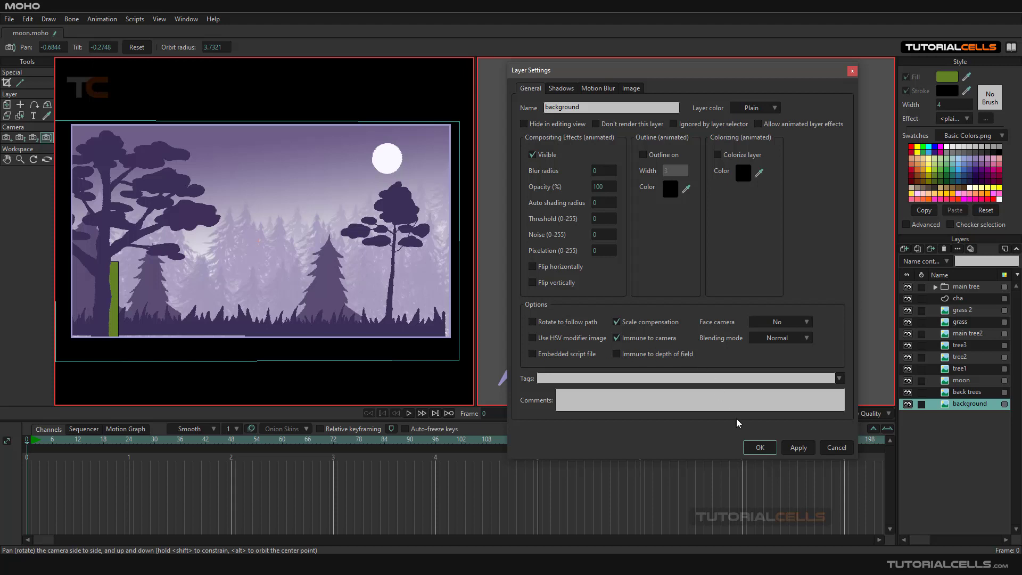
left_click(760, 447)
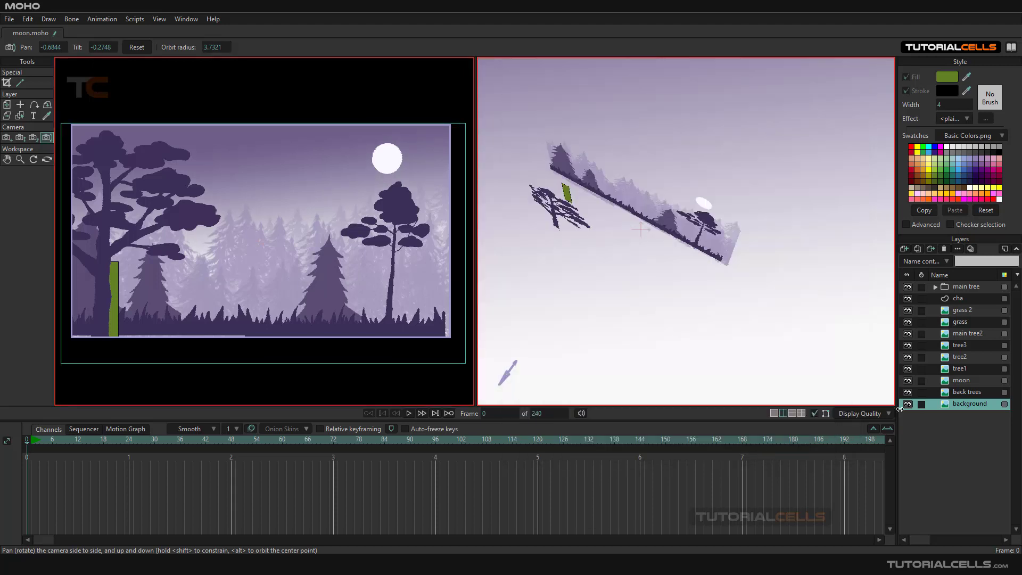
scroll(704, 274, "down", 3)
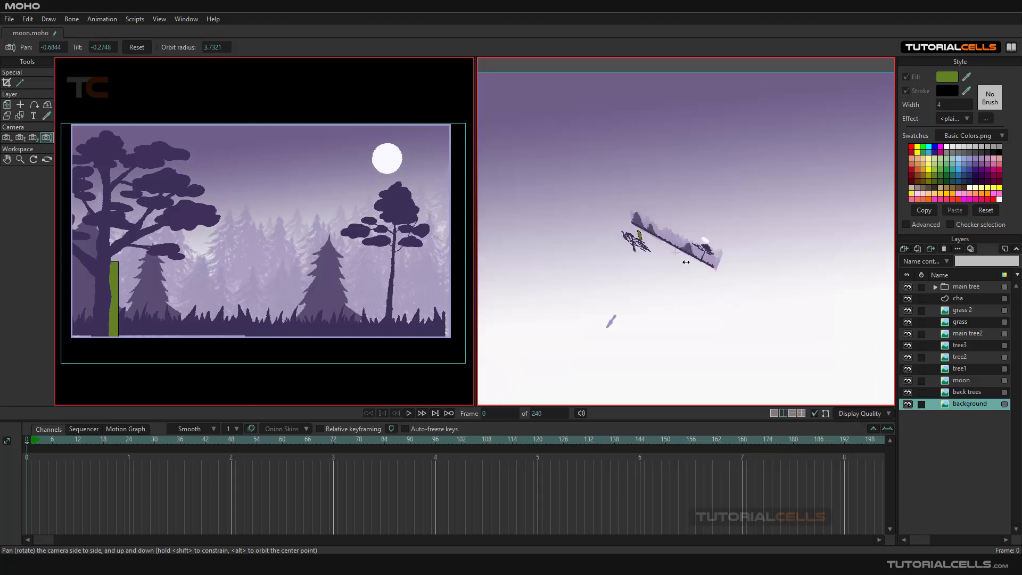
scroll(686, 262, "up", 2)
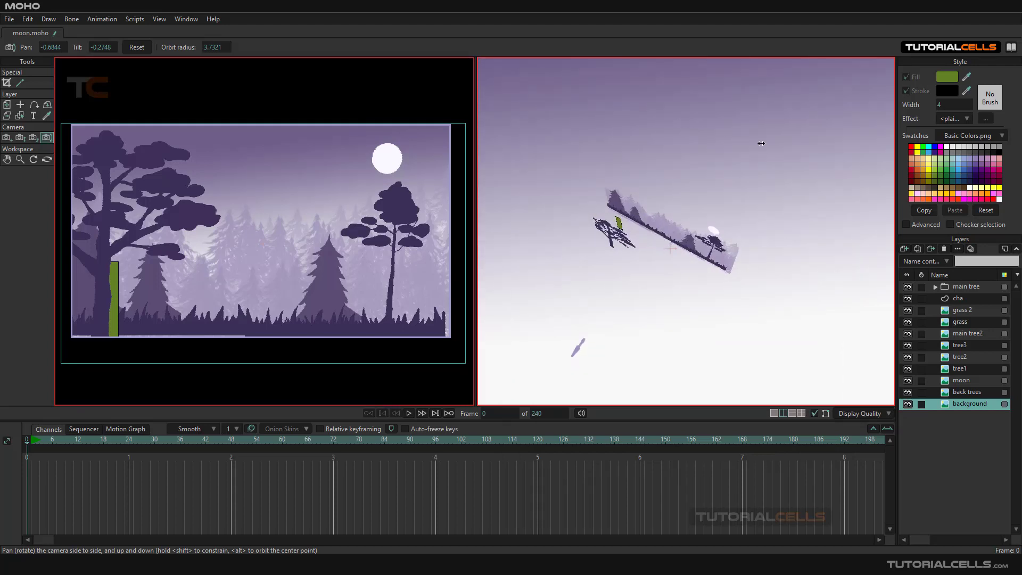
Make the back trees layer immune to camera movement.
left_click(955, 394)
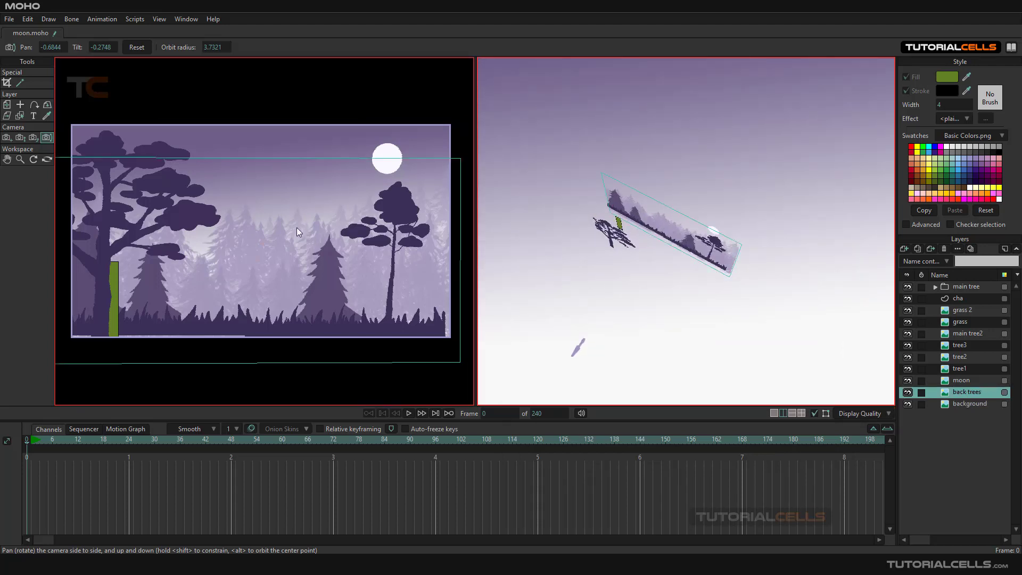
double_click(950, 392)
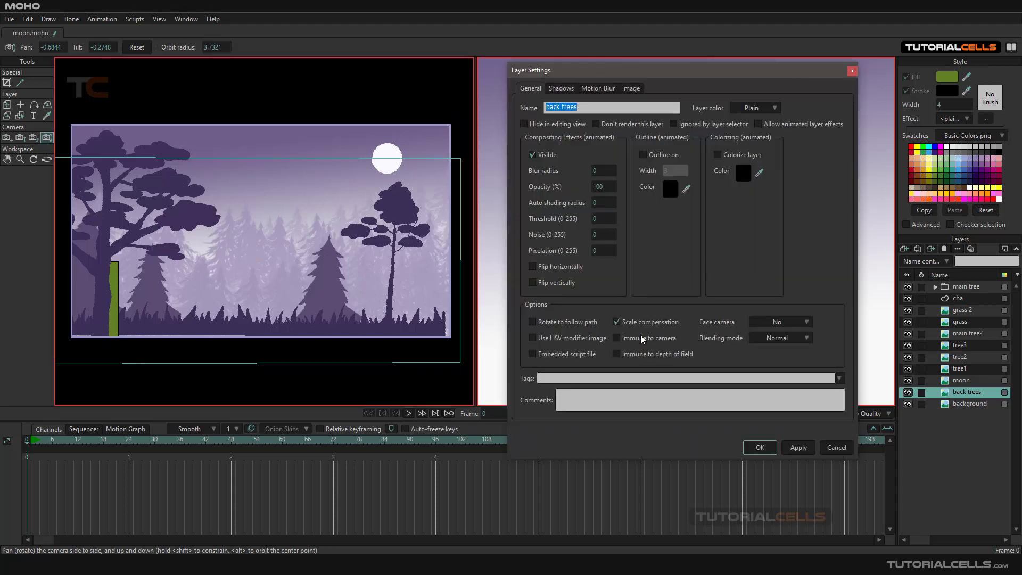
left_click(753, 448)
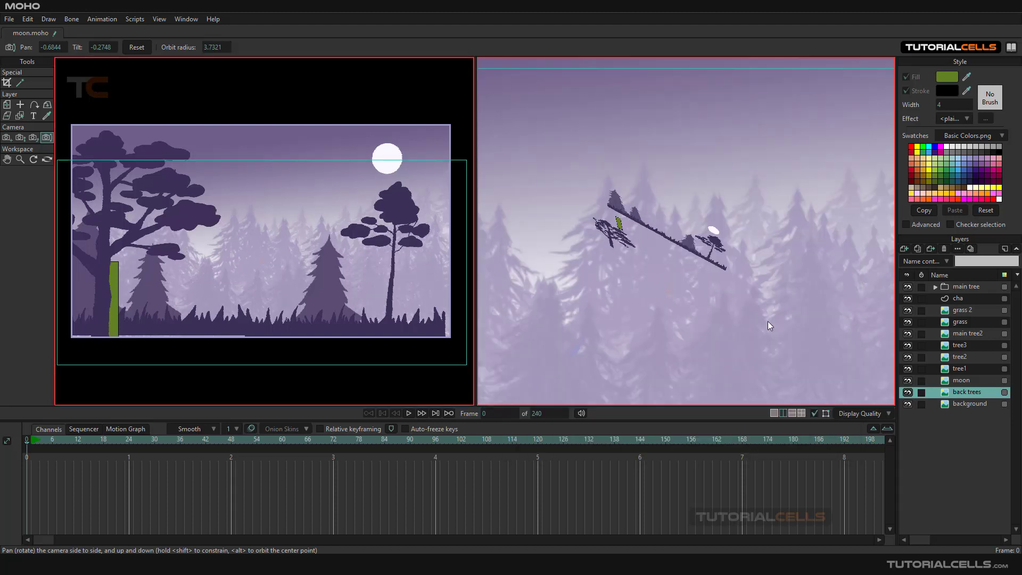
Make the moon layer immune to camera movement.
left_click(956, 383)
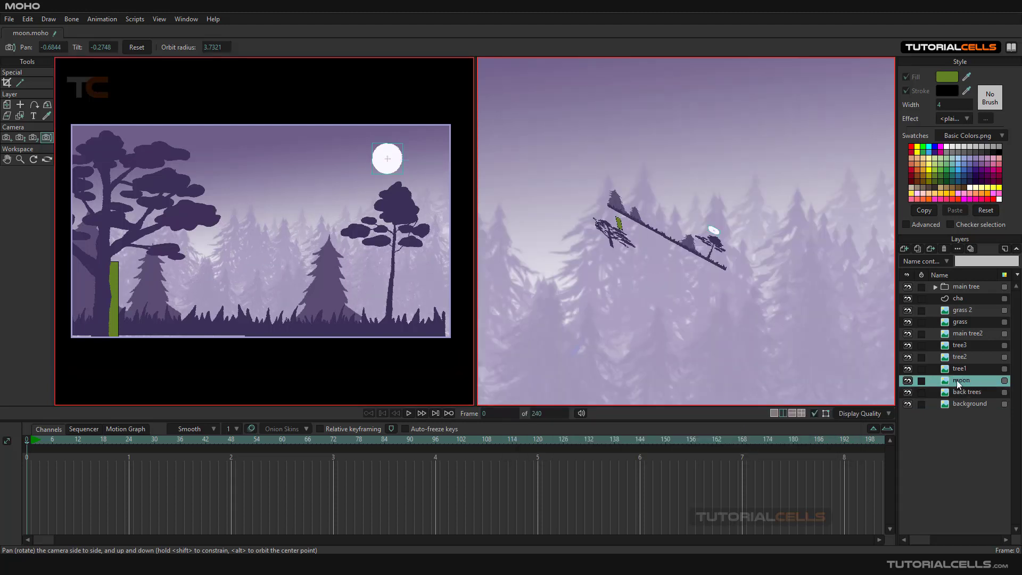
double_click(958, 382)
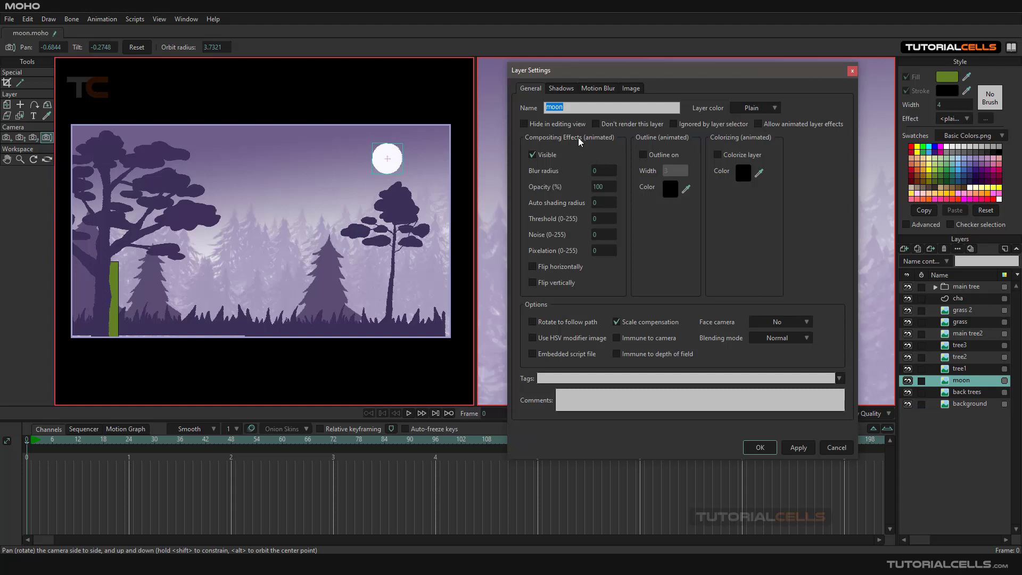
left_click(625, 341)
left_click(752, 446)
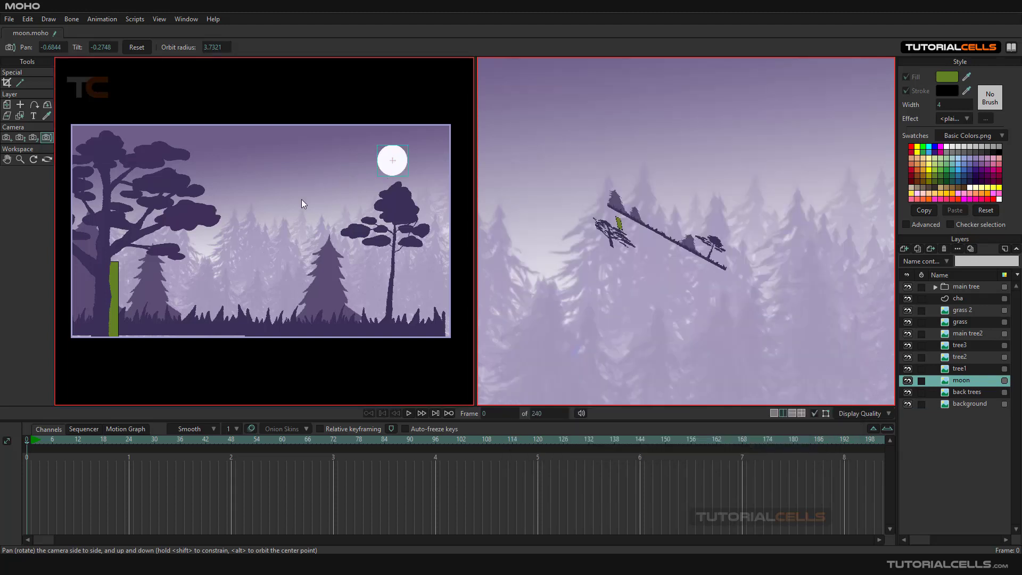
Test small camera pans and tilts against the camera-immune moon, back trees and background, and reset the camera.
mouse_move(236, 217)
left_mouse_down()
mouse_move(236, 204)
mouse_move(227, 206)
mouse_move(229, 222)
mouse_move(241, 222)
mouse_move(260, 205)
mouse_move(235, 198)
mouse_move(222, 216)
mouse_move(241, 215)
left_mouse_up()
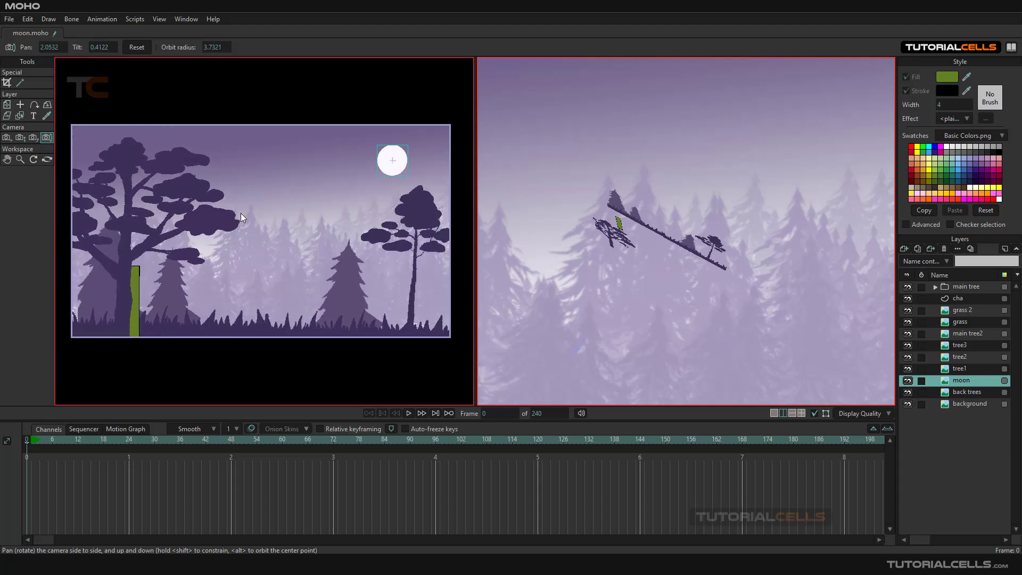
left_click_drag(250, 218, 256, 209)
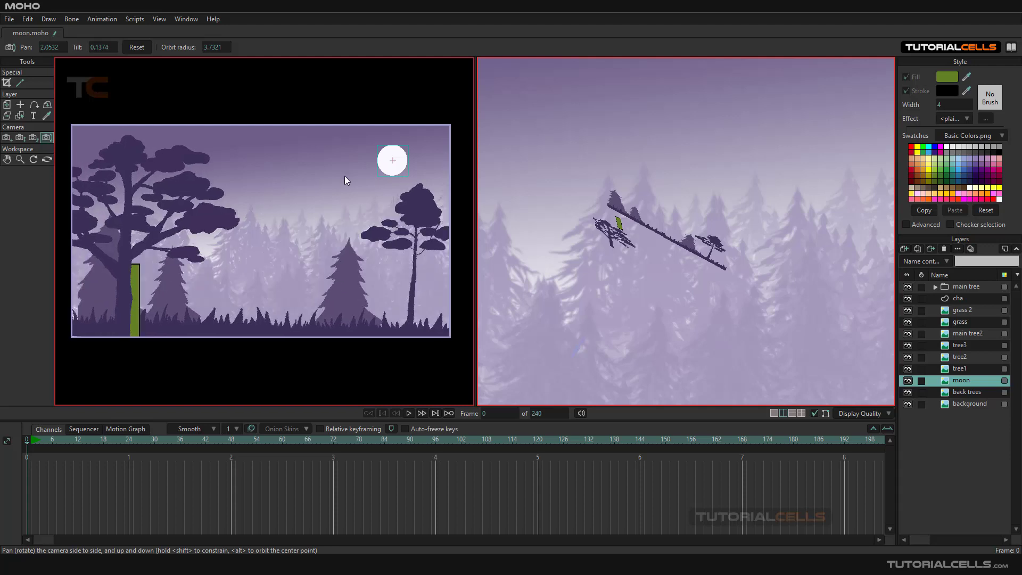
left_click_drag(344, 181, 245, 193)
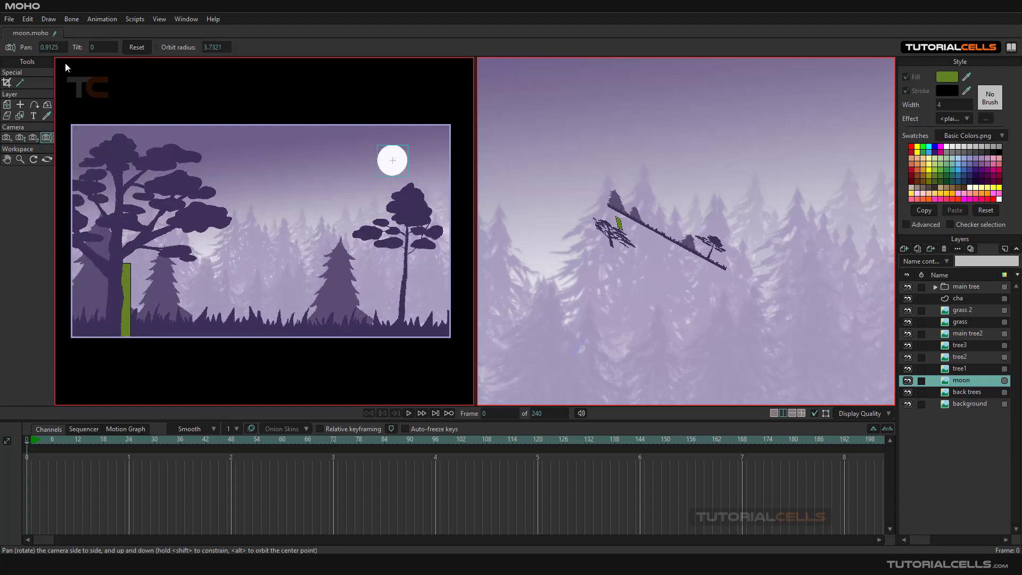
left_click(137, 47)
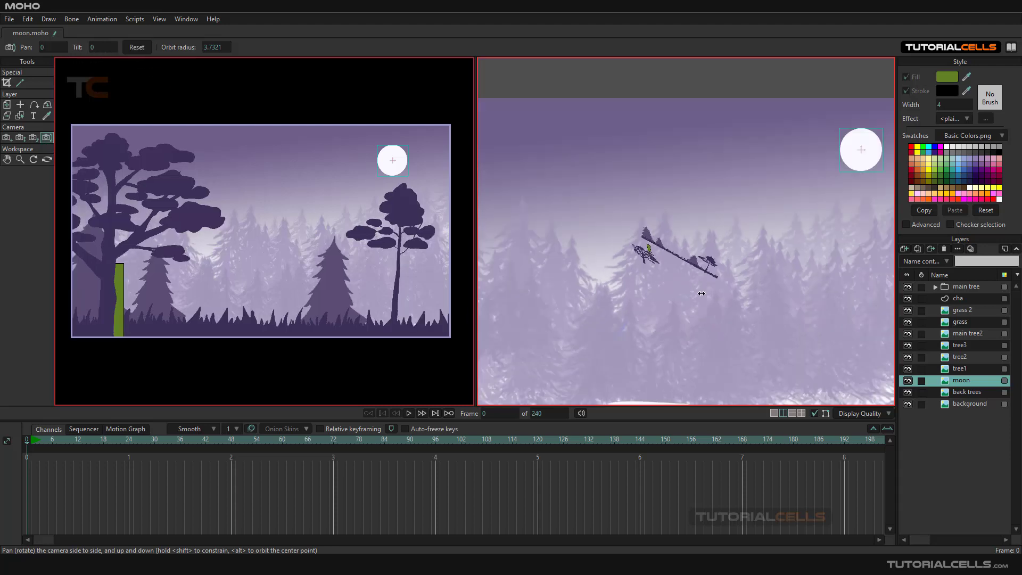
Pan the camera to about -2.06 and tilt it to about -11.13, and orbit the perspective pane to view the layers' depth spacing.
left_click_drag(702, 285, 687, 241)
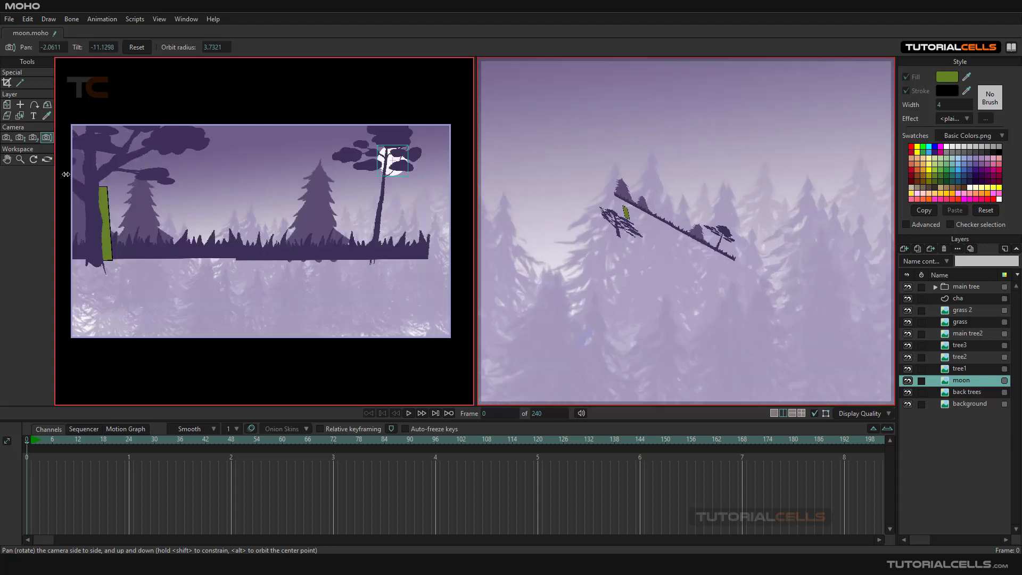
left_click(47, 159)
left_click_drag(662, 325, 620, 215)
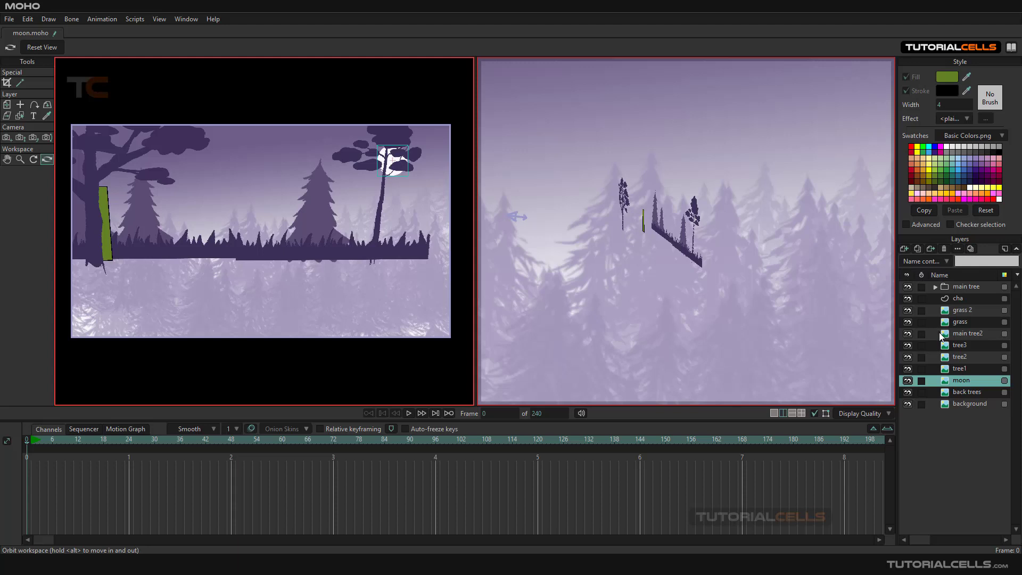
left_click_drag(647, 235, 570, 281)
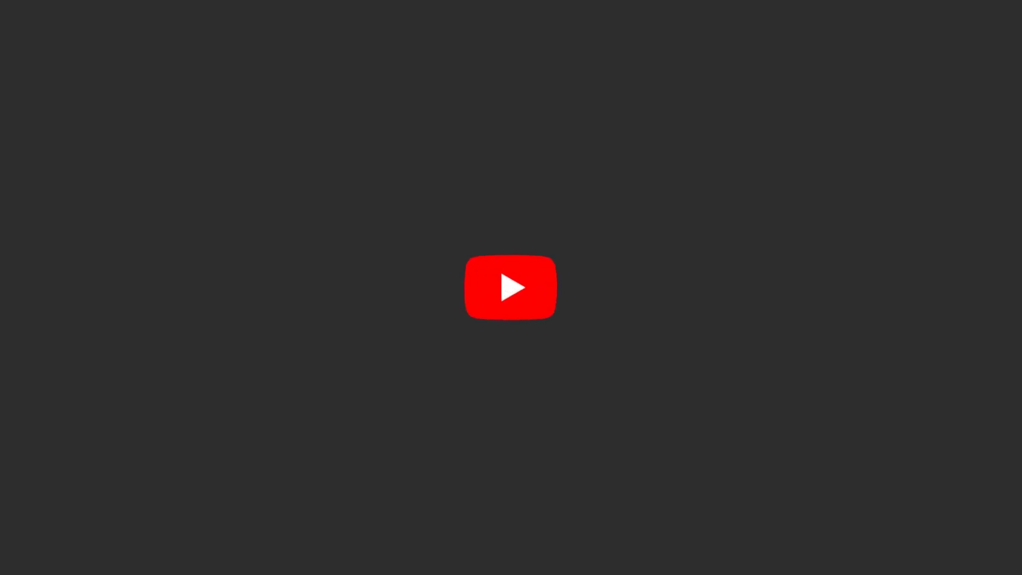